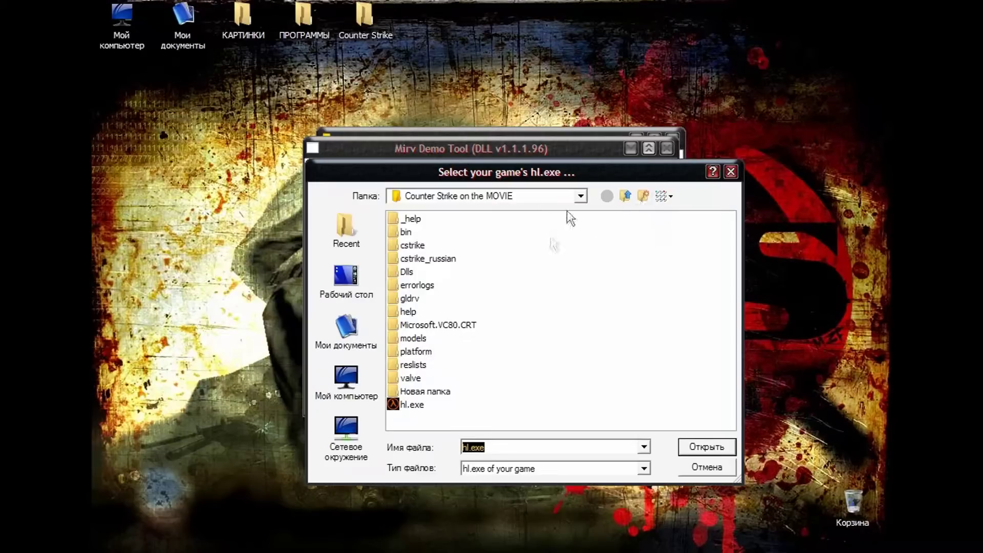
Step: Choose hl.exe from the Counter Strike on the MOVIE folder as the game executable and start the game
{"action": "left_click", "coordinate": [706, 447]}
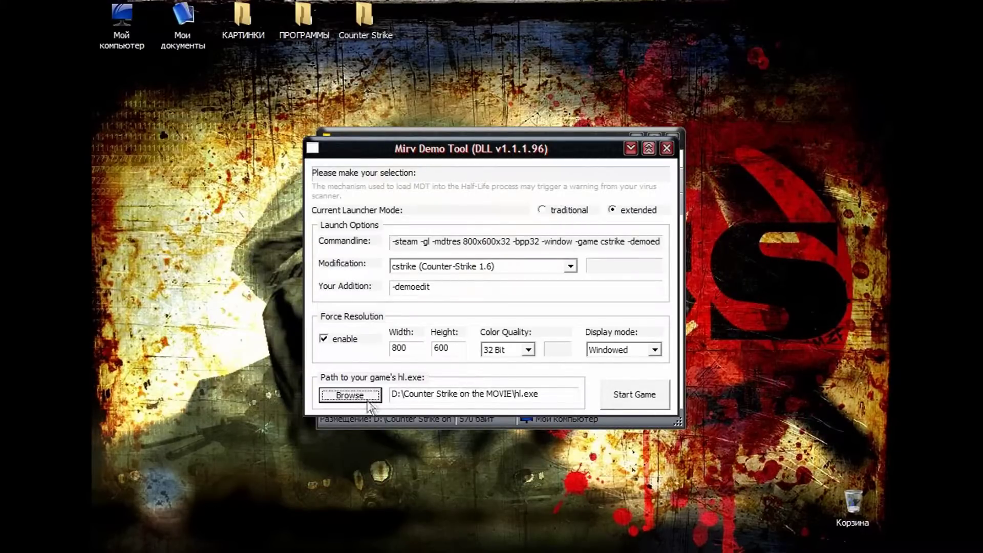
{"action": "left_click", "coordinate": [653, 397]}
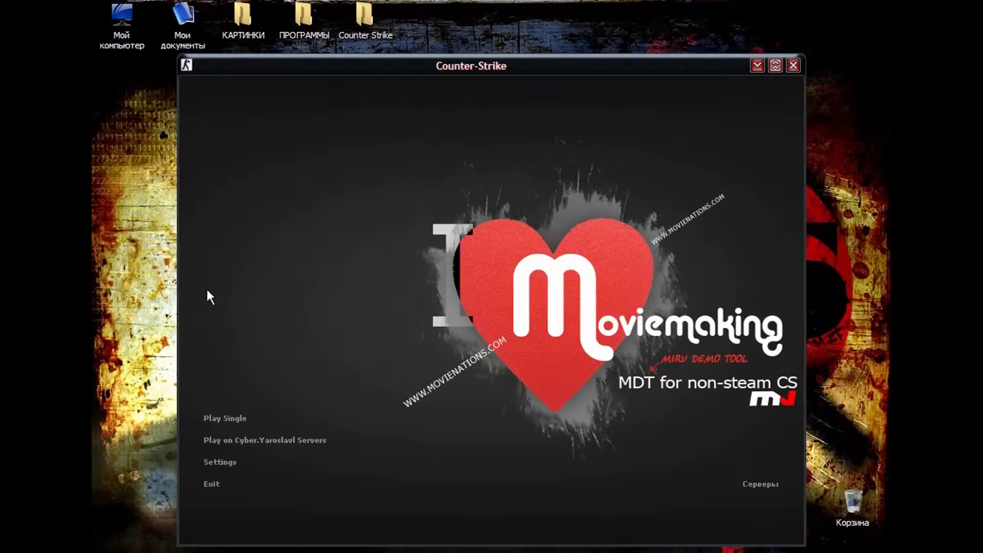
Step: Load the ace2 demo with the viewdemo console command and pause its playback
{"action": "key", "text": "grave"}
{"action": "type", "text": "vie"}
{"action": "key", "text": "Tab"}
{"action": "type", "text": "ace2"}
{"action": "key", "text": "Return"}
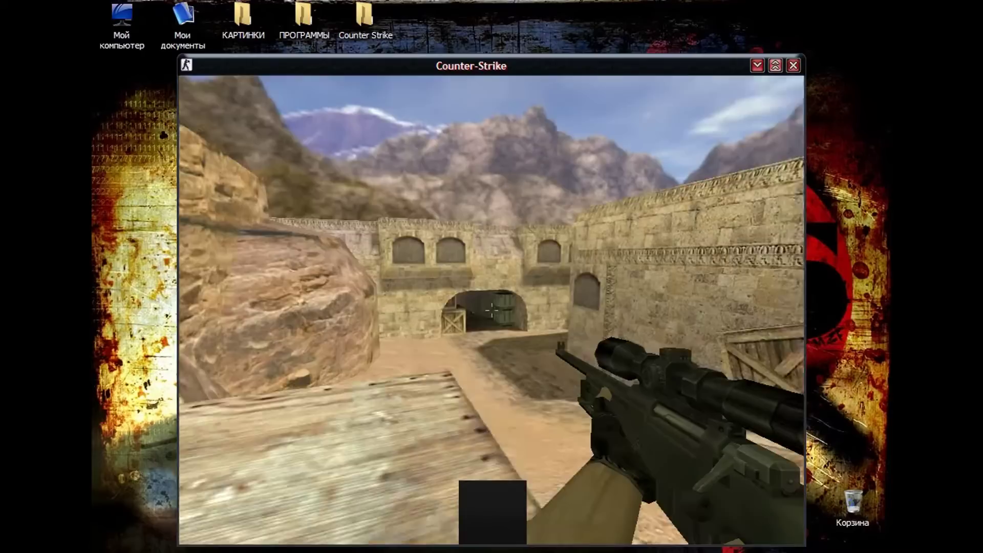
{"action": "key", "text": "Escape"}
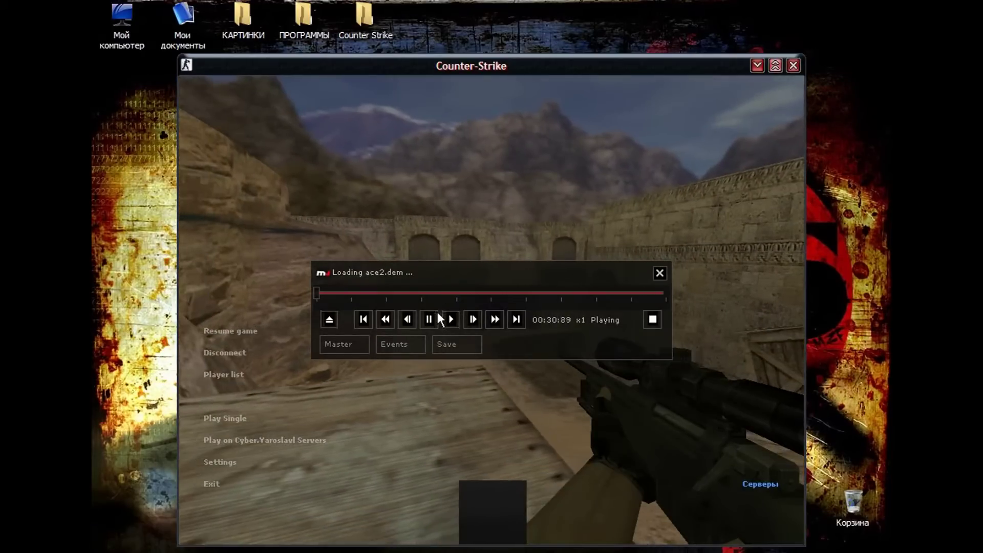
Step: Set the movie recording frame rate to 90 with the console command mirv_movie_fps
{"action": "key", "text": "grave"}
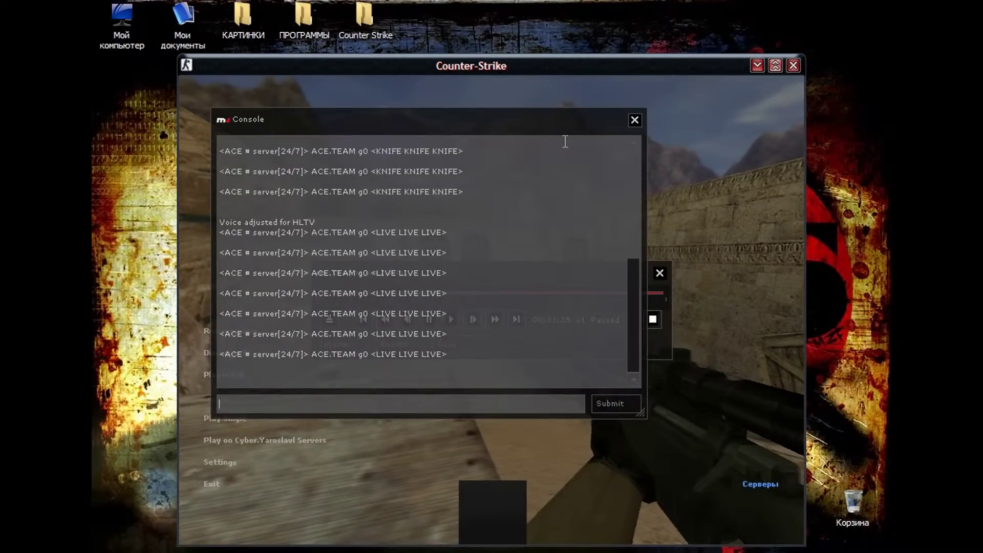
{"action": "type", "text": "mi"}
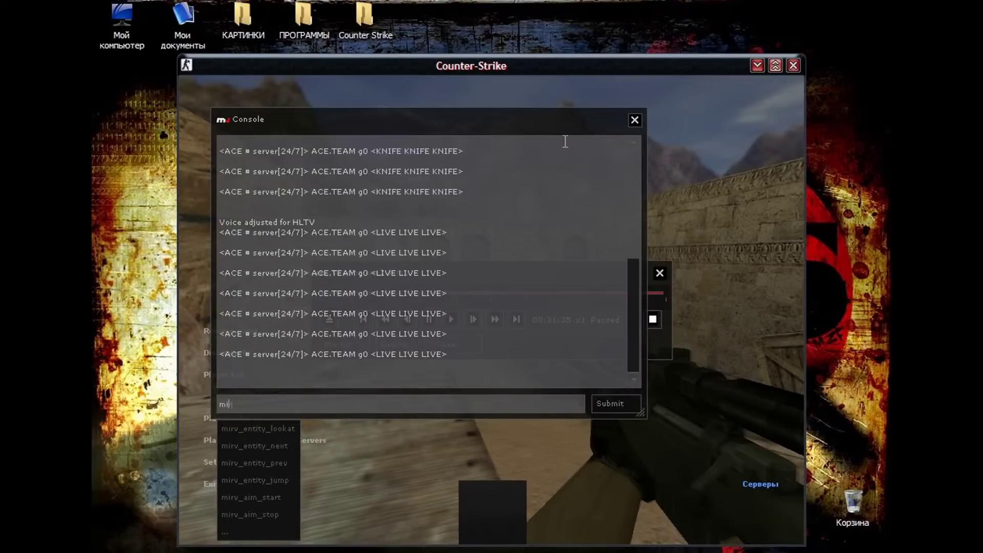
{"action": "type", "text": "rv_movie"}
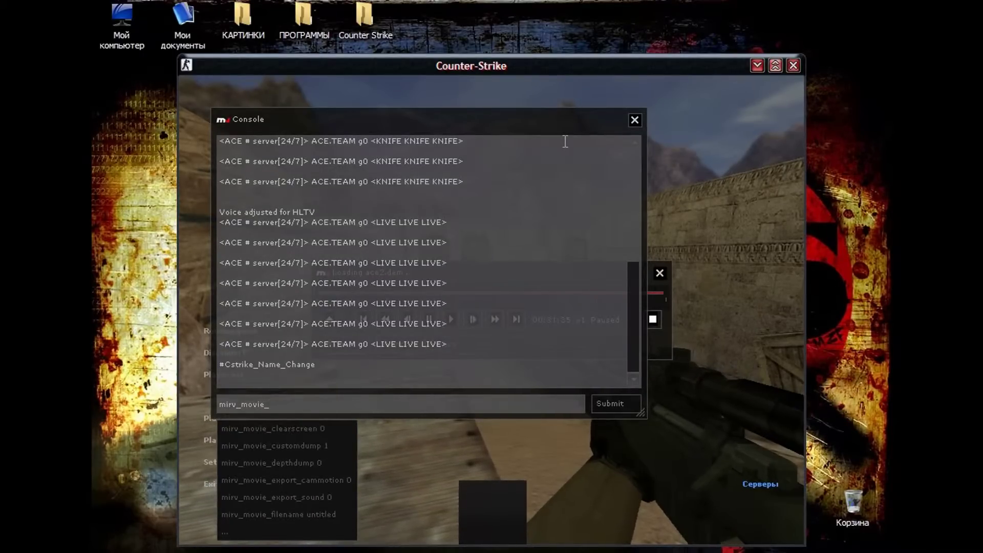
{"action": "type", "text": "_fps"}
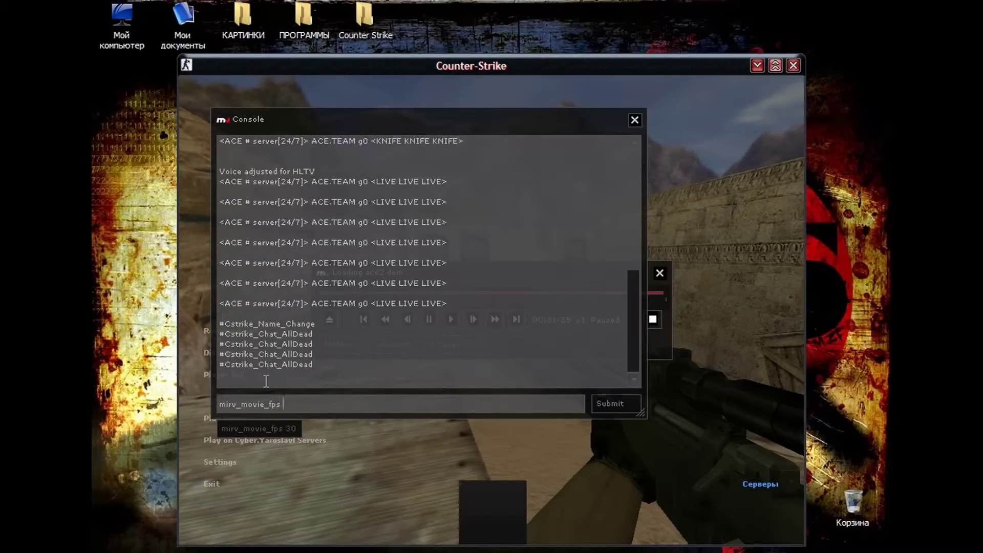
{"action": "type", "text": "90"}
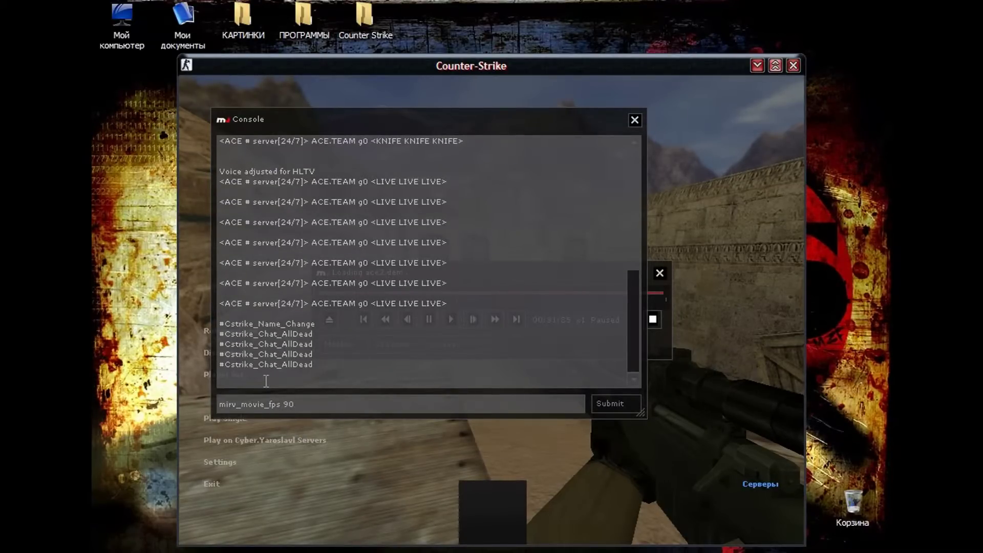
{"action": "key", "text": "Return"}
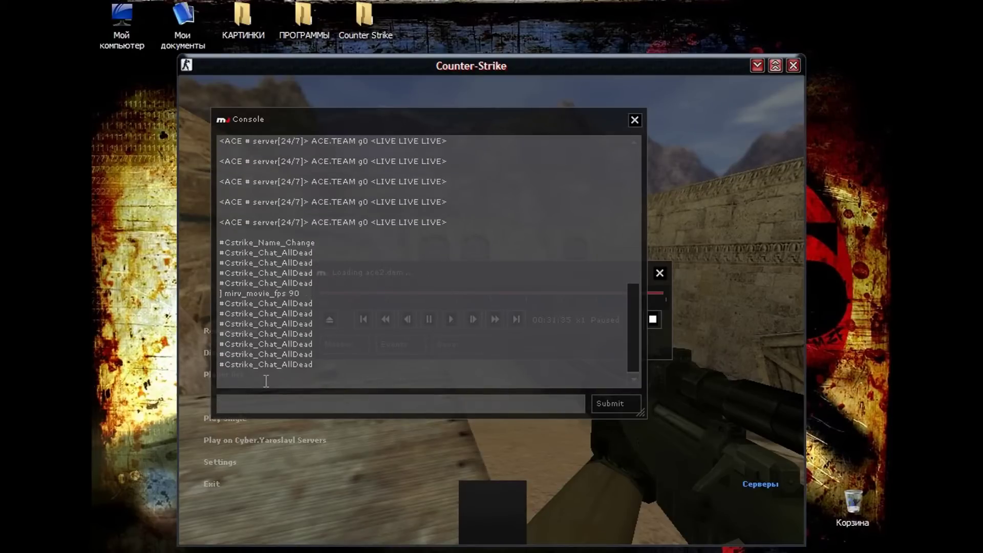
Step: Set the movie output path to "d:\SKRIN\3\rr" with the console command mirv_movie_filename
{"action": "type", "text": "miv"}
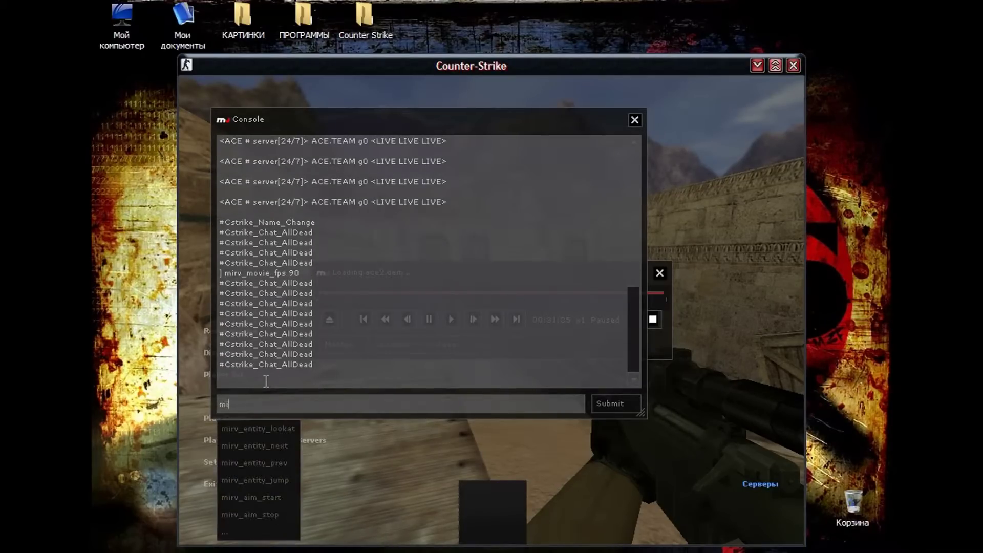
{"action": "key", "text": "BackSpace"}
{"action": "key", "text": "BackSpace"}
{"action": "key", "text": "BackSpace"}
{"action": "type", "text": "viewdemo ace2"}
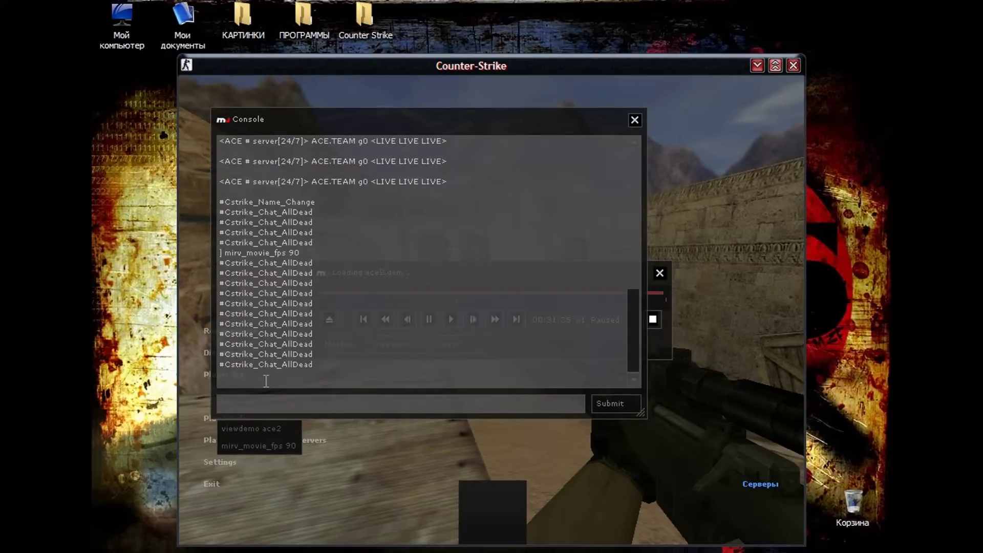
{"action": "key", "text": "Down"}
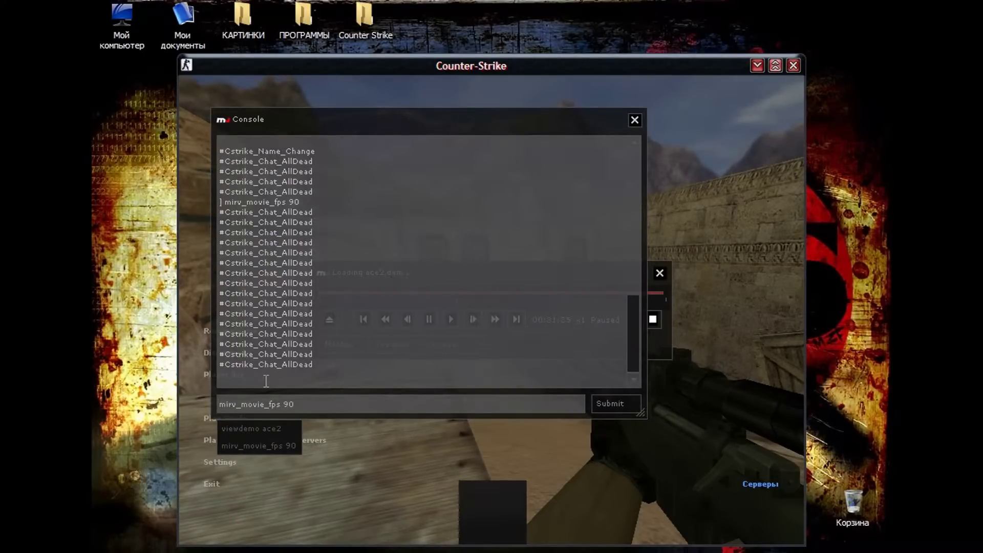
{"action": "key", "text": "BackSpace"}
{"action": "key", "text": "BackSpace"}
{"action": "key", "text": "BackSpace"}
{"action": "key", "text": "BackSpace"}
{"action": "key", "text": "BackSpace"}
{"action": "key", "text": "BackSpace"}
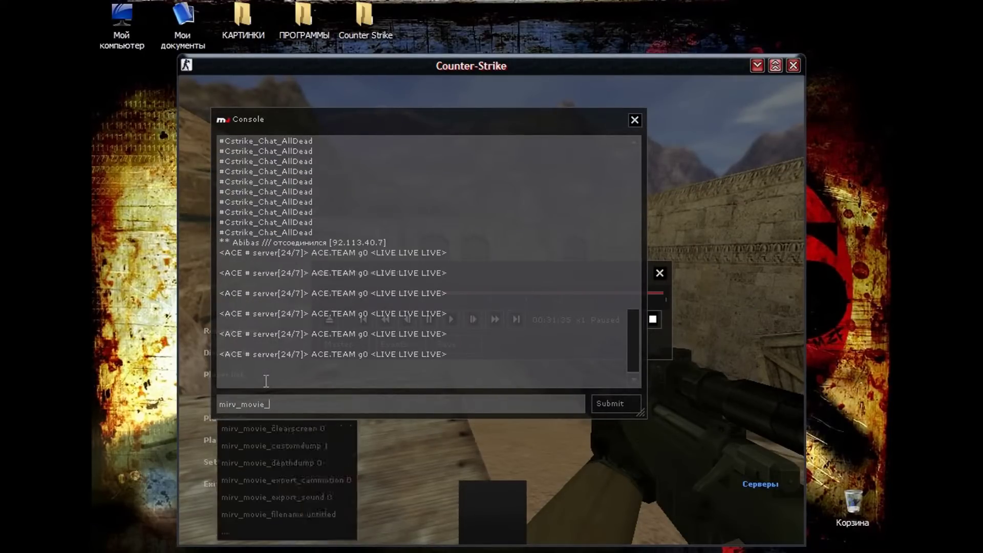
{"action": "type", "text": "filename "}
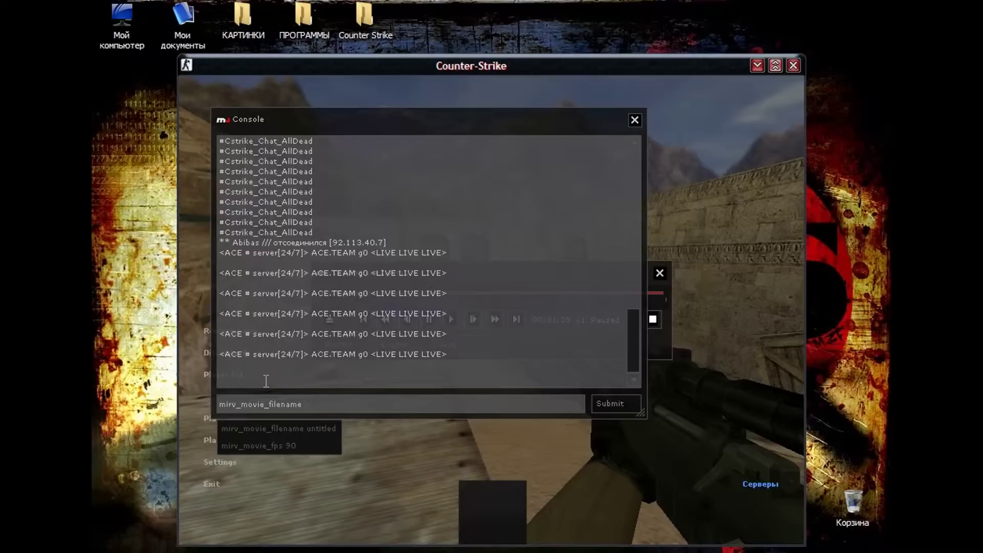
{"action": "type", "text": "\""}
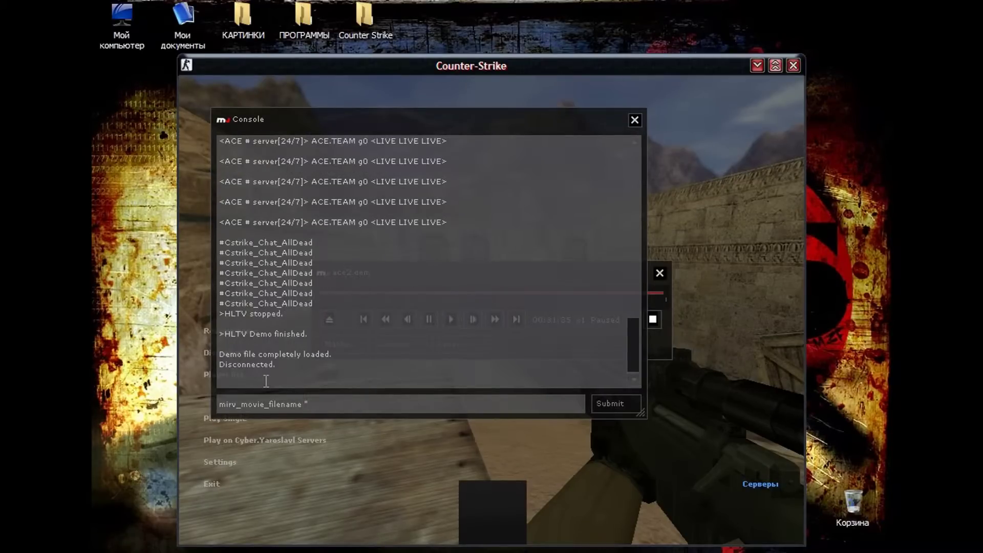
{"action": "type", "text": "d:\\SKRIN"}
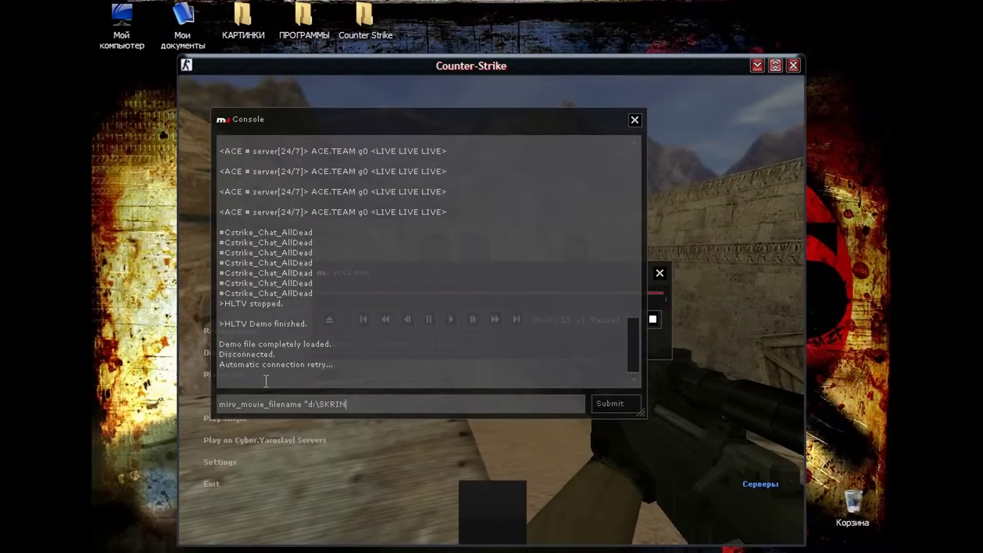
{"action": "type", "text": "\\3\\"}
{"action": "type", "text": "rr\""}
{"action": "key", "text": "Return"}
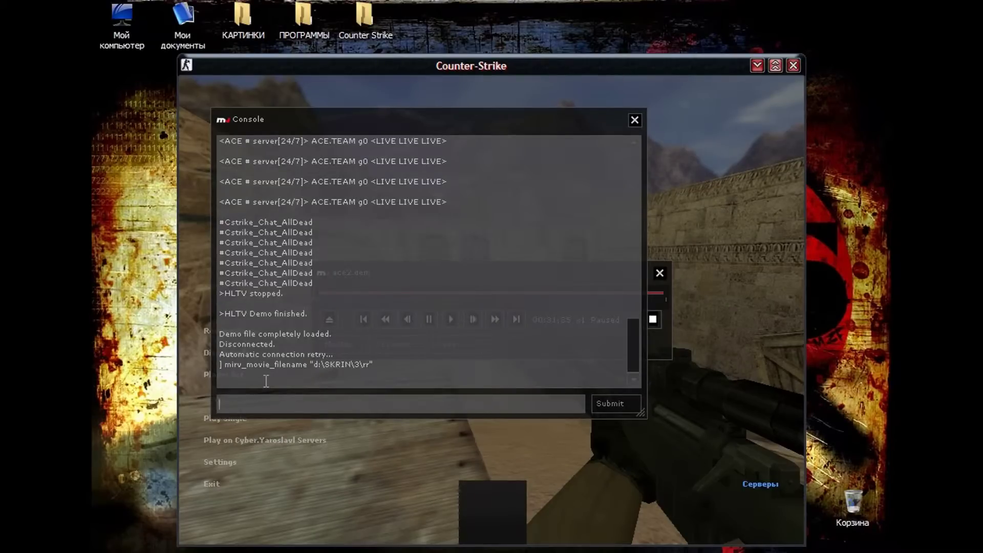
Step: Set the movie stream splitting to 3 with the console command mirv_movie_splitstreams
{"action": "type", "text": "mi"}
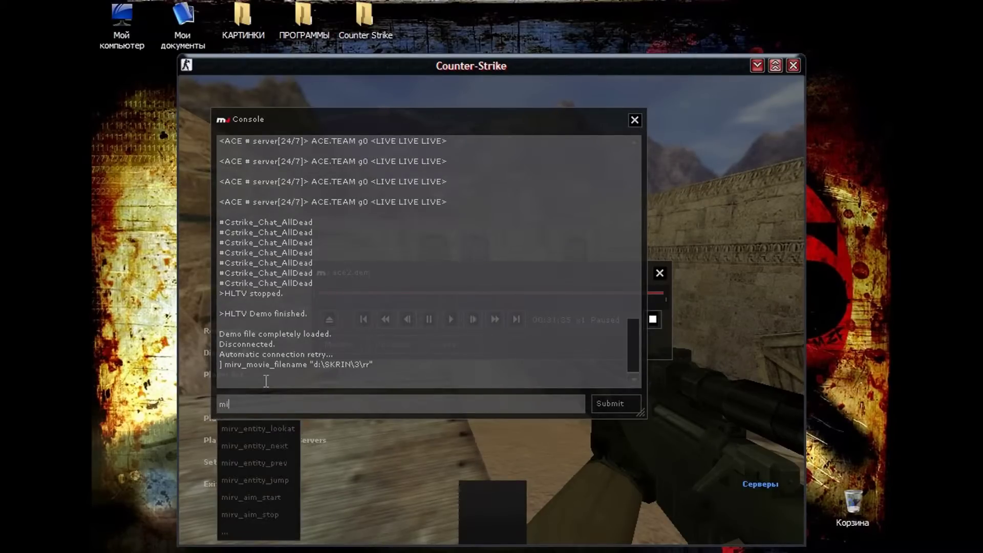
{"action": "type", "text": "rv_movie"}
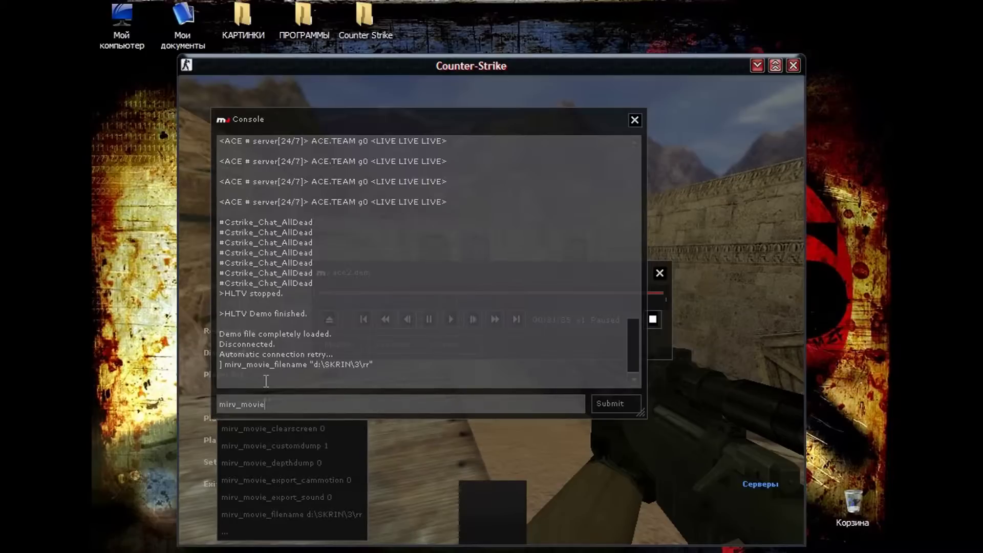
{"action": "type", "text": "_sp"}
{"action": "key", "text": "Tab"}
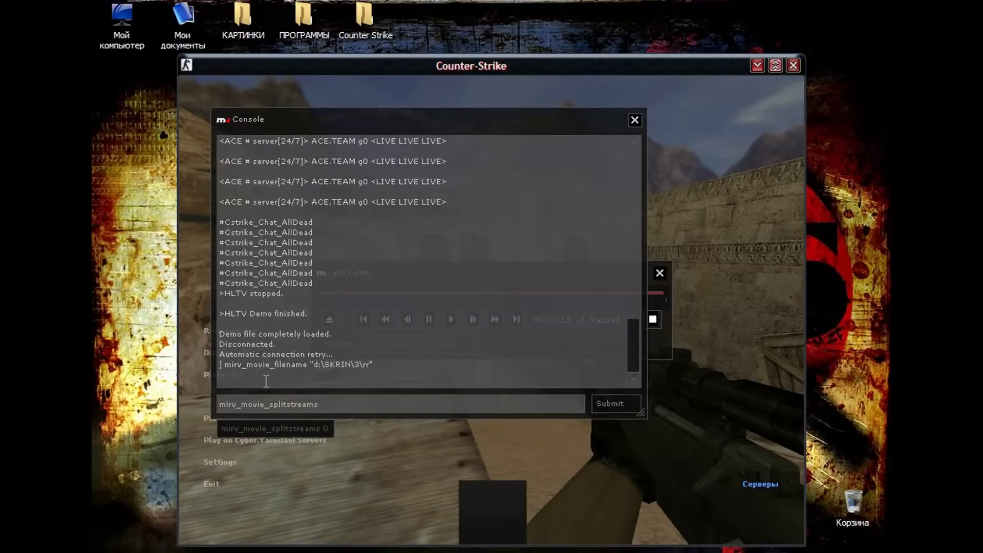
{"action": "type", "text": "3"}
{"action": "key", "text": "Return"}
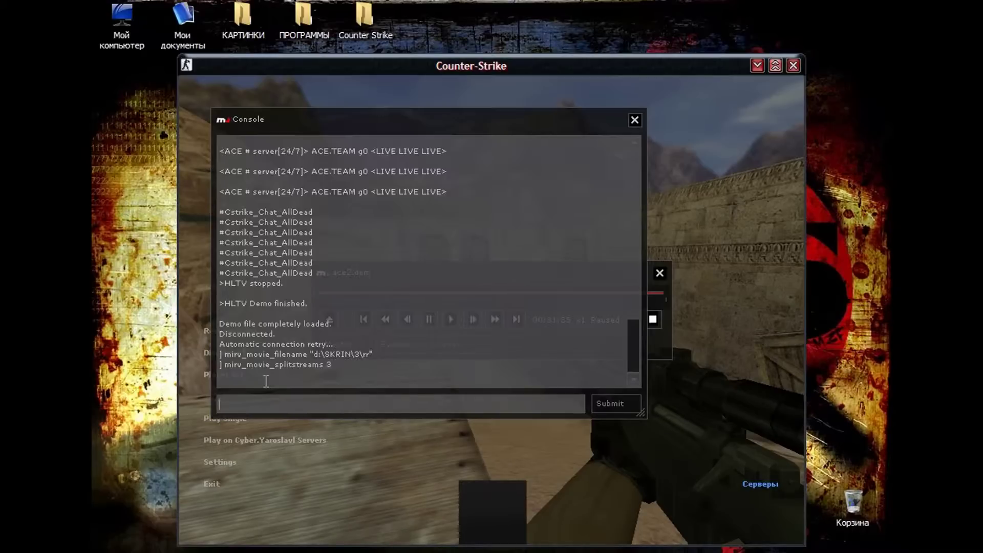
Step: Set the separate HUD recording option mirv_movie_separate_hud to 2 in the console
{"action": "key", "text": "Up"}
{"action": "key", "text": "BackSpace"}
{"action": "key", "text": "BackSpace"}
{"action": "key", "text": "BackSpace"}
{"action": "key", "text": "BackSpace"}
{"action": "key", "text": "BackSpace"}
{"action": "key", "text": "BackSpace"}
{"action": "key", "text": "BackSpace"}
{"action": "key", "text": "BackSpace"}
{"action": "key", "text": "BackSpace"}
{"action": "key", "text": "BackSpace"}
{"action": "key", "text": "BackSpace"}
{"action": "key", "text": "BackSpace"}
{"action": "key", "text": "BackSpace"}
{"action": "key", "text": "Tab"}
{"action": "type", "text": "1"}
{"action": "key", "text": "Return"}
Step: Set the door swapping option mirv_movie_swapdoors to 1 in the console
{"action": "key", "text": "Up"}
{"action": "key", "text": "BackSpace"}
{"action": "key", "text": "BackSpace"}
{"action": "key", "text": "BackSpace"}
{"action": "key", "text": "BackSpace"}
{"action": "key", "text": "BackSpace"}
{"action": "key", "text": "BackSpace"}
{"action": "key", "text": "BackSpace"}
{"action": "key", "text": "BackSpace"}
{"action": "key", "text": "BackSpace"}
{"action": "key", "text": "BackSpace"}
{"action": "key", "text": "BackSpace"}
{"action": "key", "text": "BackSpace"}
{"action": "key", "text": "BackSpace"}
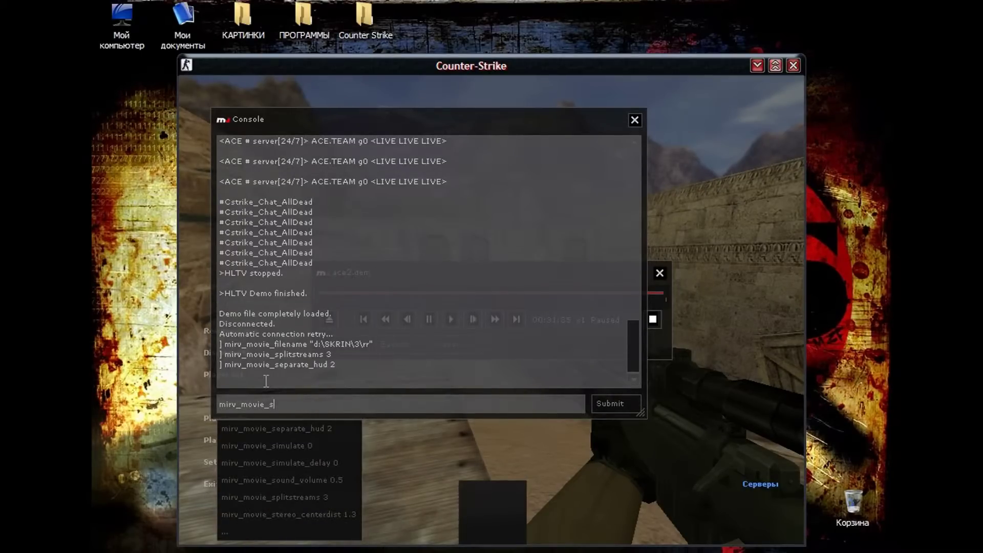
{"action": "type", "text": "w"}
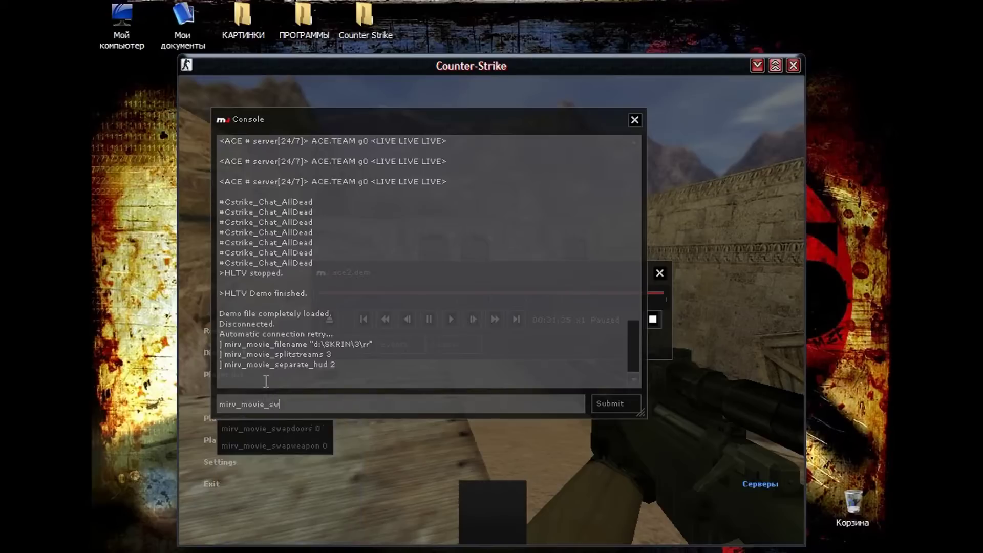
{"action": "key", "text": "Tab"}
{"action": "type", "text": "1"}
{"action": "key", "text": "Return"}
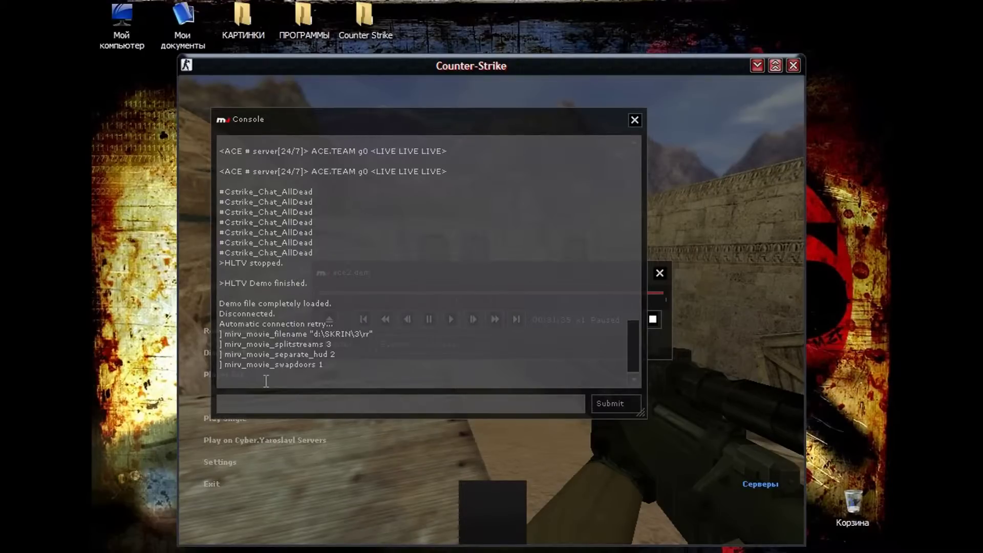
Step: Set the matte colour to green, 0 255 0, with the console command mirv_matte_setcolor
{"action": "type", "text": "mi"}
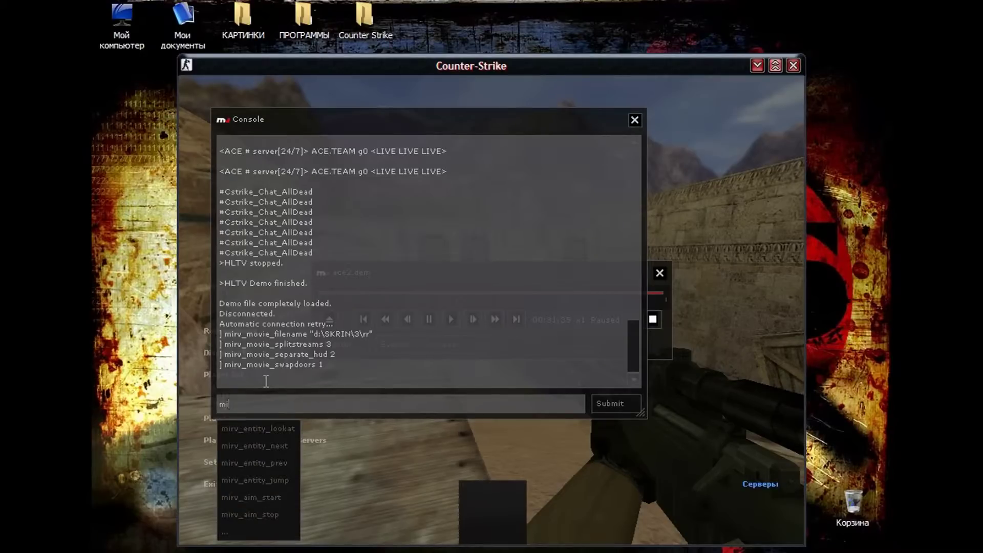
{"action": "type", "text": "rv_m"}
{"action": "key", "text": "Tab"}
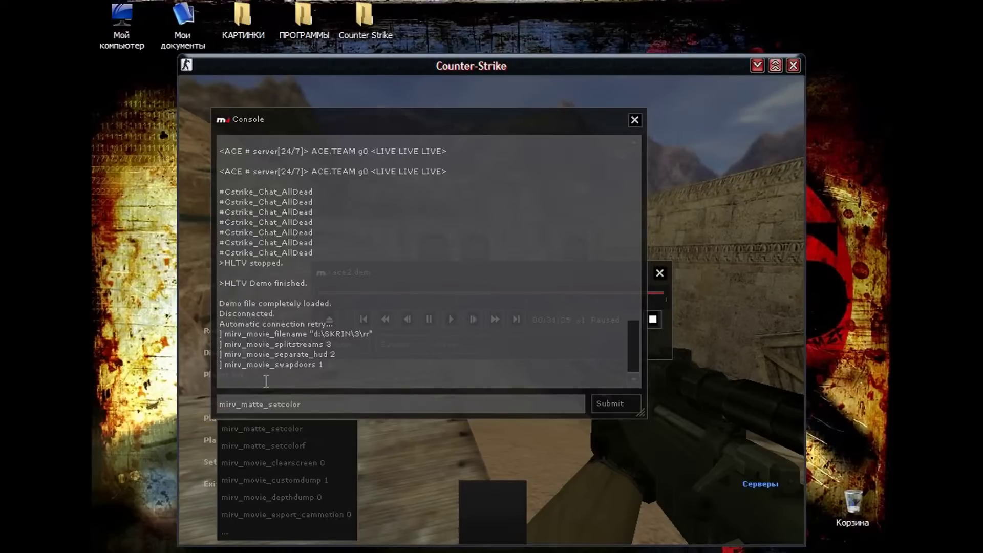
{"action": "type", "text": "0 255 0"}
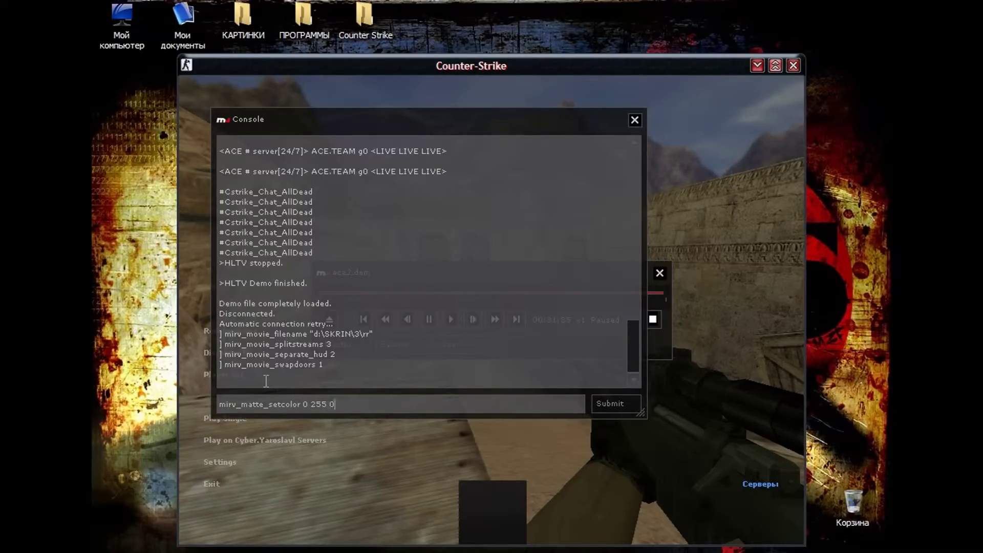
{"action": "key", "text": "Return"}
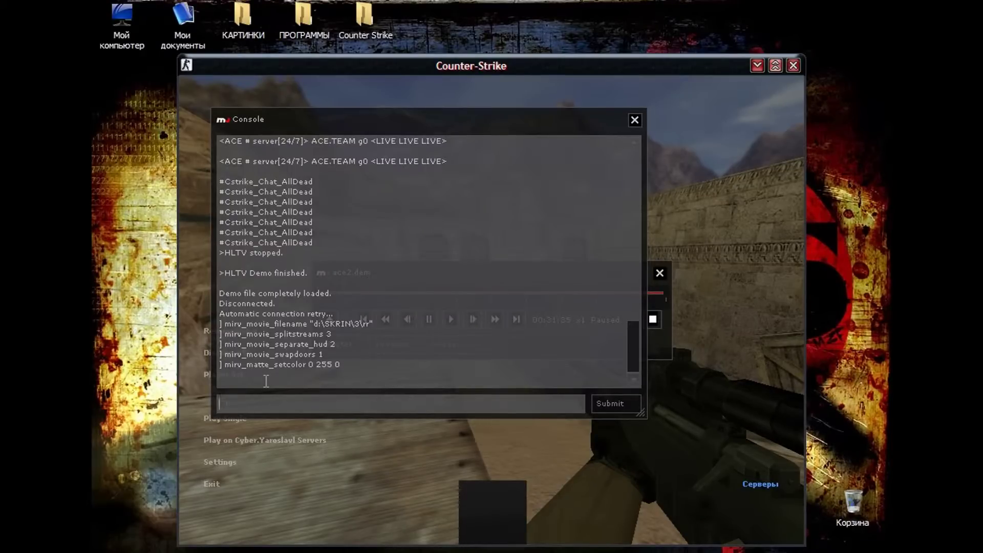
Step: Set mirv_fx_lightmap to 1 in the console and check the effect on the map in the game view
{"action": "type", "text": "mirv_fx_lightmap 1"}
{"action": "key", "text": "Return"}
{"action": "key", "text": "Escape"}
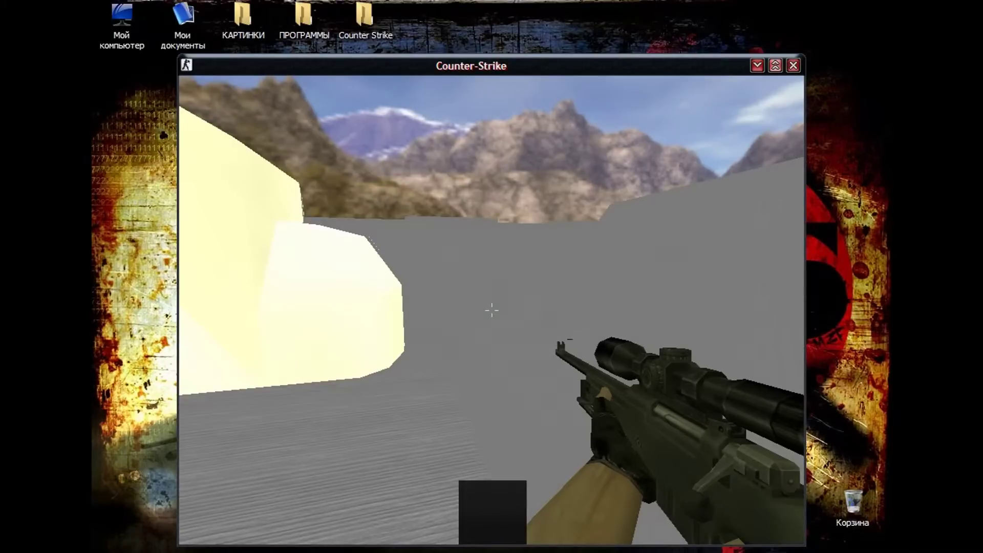
{"action": "key", "text": "Escape"}
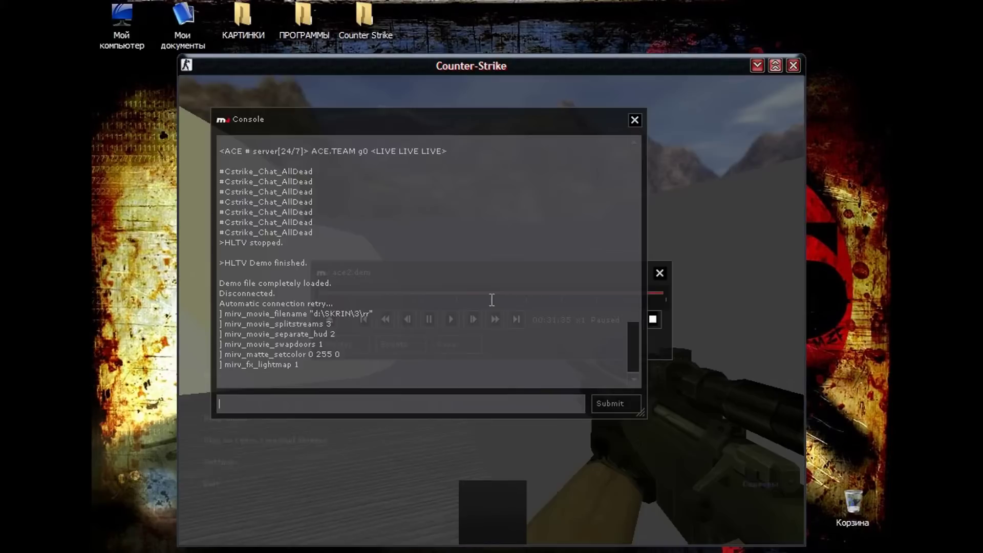
{"action": "key", "text": "Escape"}
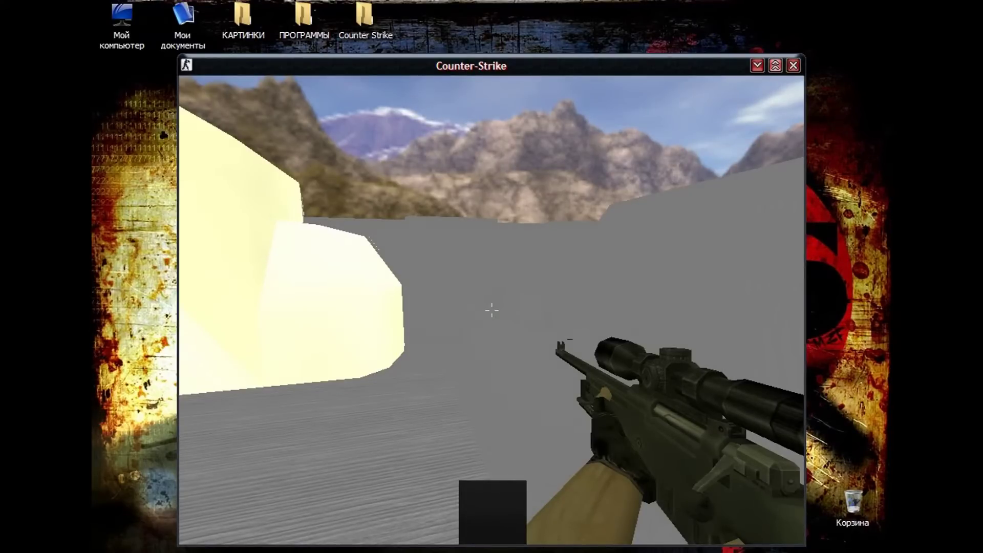
Step: Turn off detail textures by setting r_detailtextures to 0 in the console
{"action": "key", "text": "Escape"}
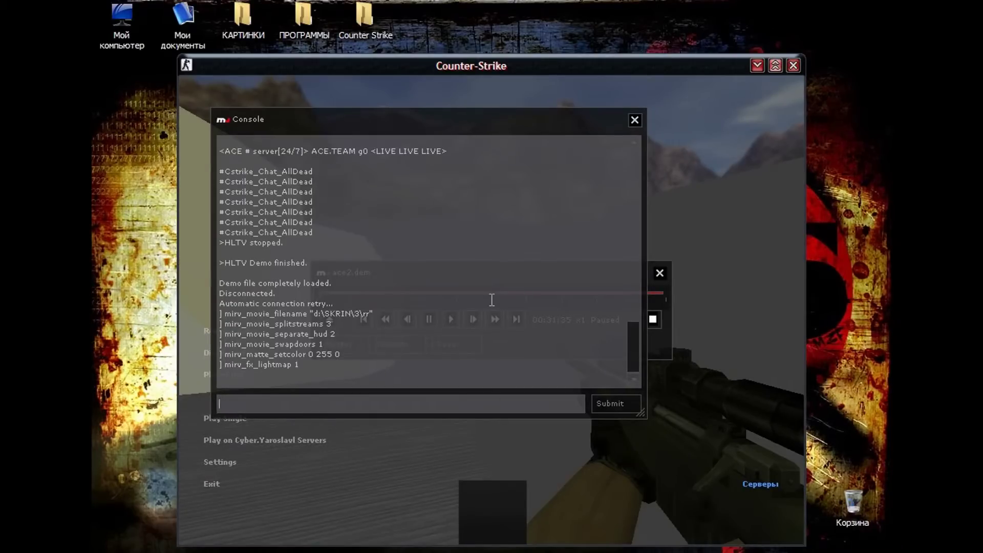
{"action": "type", "text": "r_"}
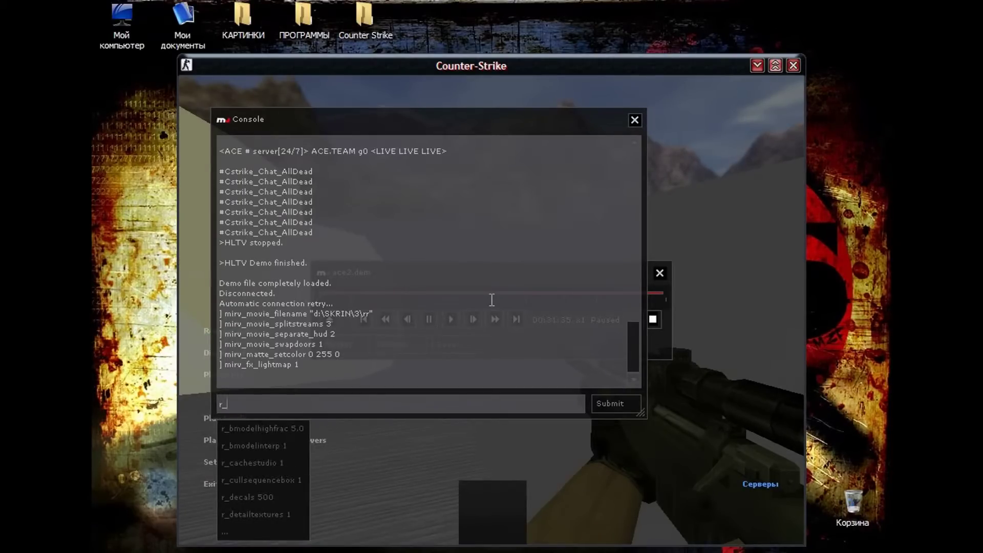
{"action": "type", "text": "decals"}
{"action": "key", "text": "Down"}
{"action": "type", "text": "0"}
{"action": "key", "text": "Return"}
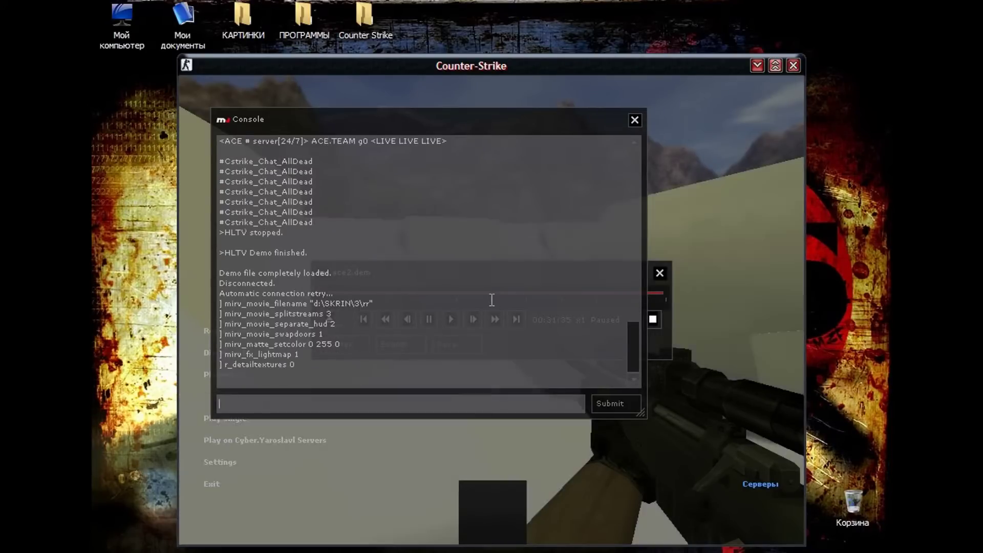
Step: Set mirv_fx_lightmap to 2 in the console and check the map's look in the game view
{"action": "key", "text": "Escape"}
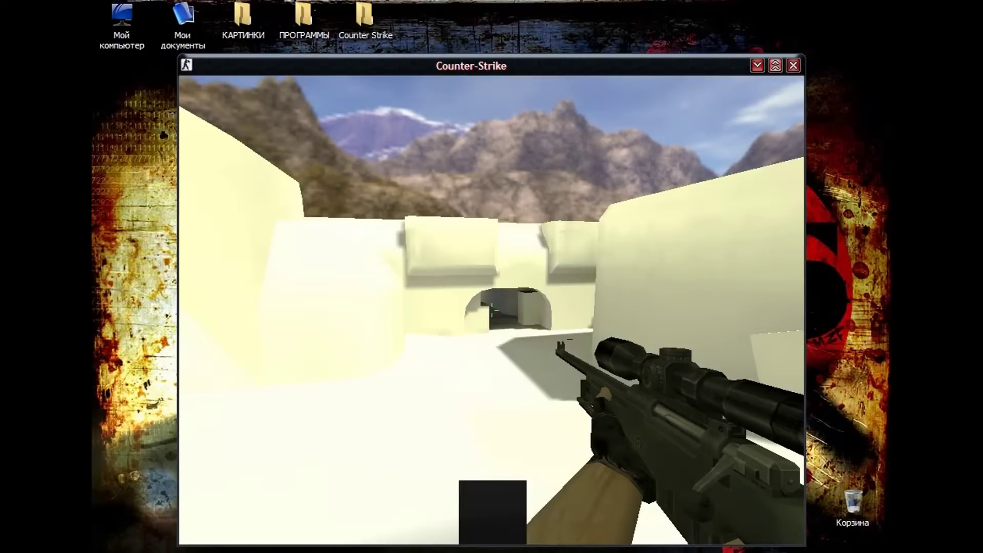
{"action": "key", "text": "Escape"}
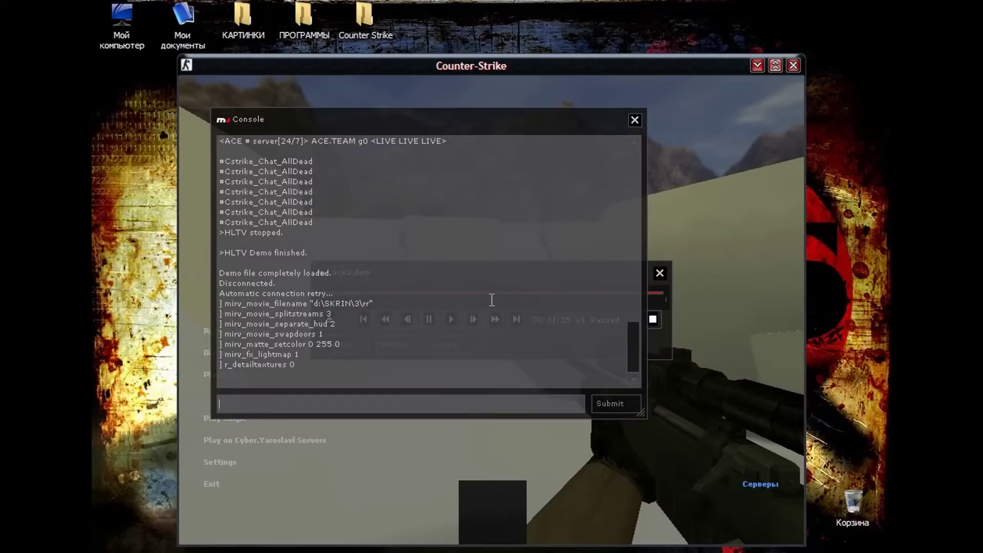
{"action": "key", "text": "Up"}
{"action": "key", "text": "Up"}
{"action": "key", "text": "Up"}
{"action": "key", "text": "Down"}
{"action": "key", "text": "BackSpace"}
{"action": "type", "text": "2"}
{"action": "key", "text": "Return"}
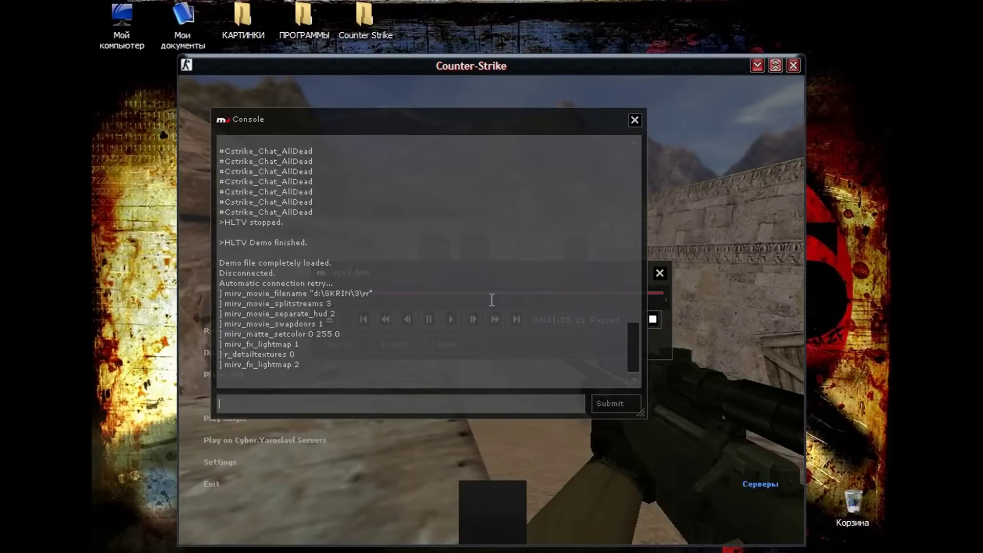
{"action": "key", "text": "Escape"}
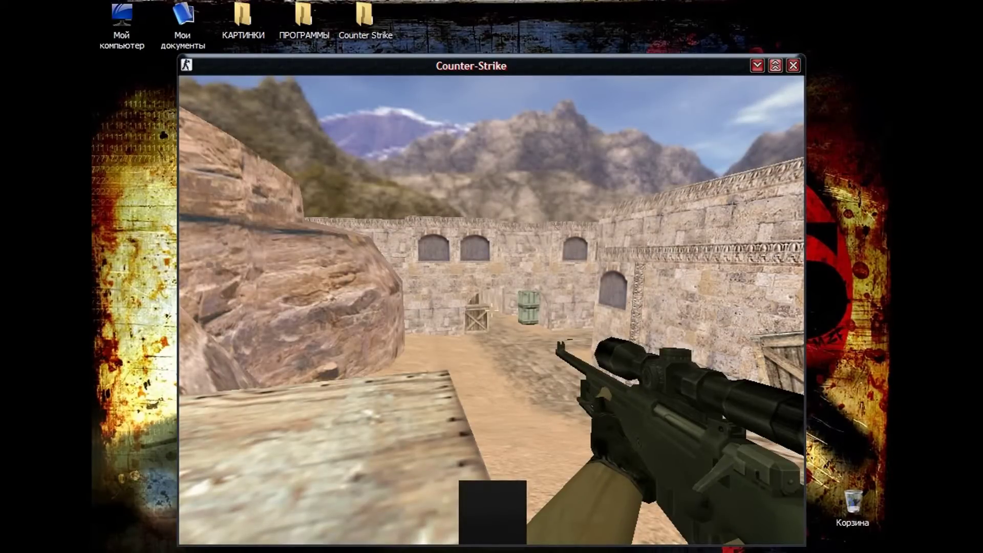
Step: Set mirv_fx_lightmap back to 1 in the console and view the map in the game
{"action": "key", "text": "Escape"}
{"action": "key", "text": "Up"}
{"action": "key", "text": "BackSpace"}
{"action": "type", "text": "1"}
{"action": "key", "text": "Return"}
{"action": "key", "text": "Escape"}
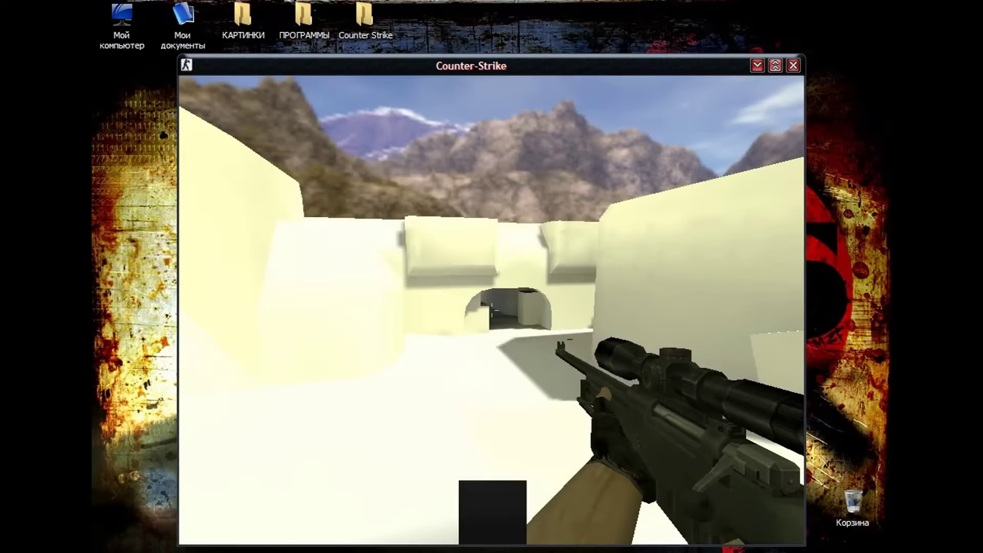
Step: Enable sound export by setting mirv_movie_export_sound to 1 in the console
{"action": "key", "text": "Escape"}
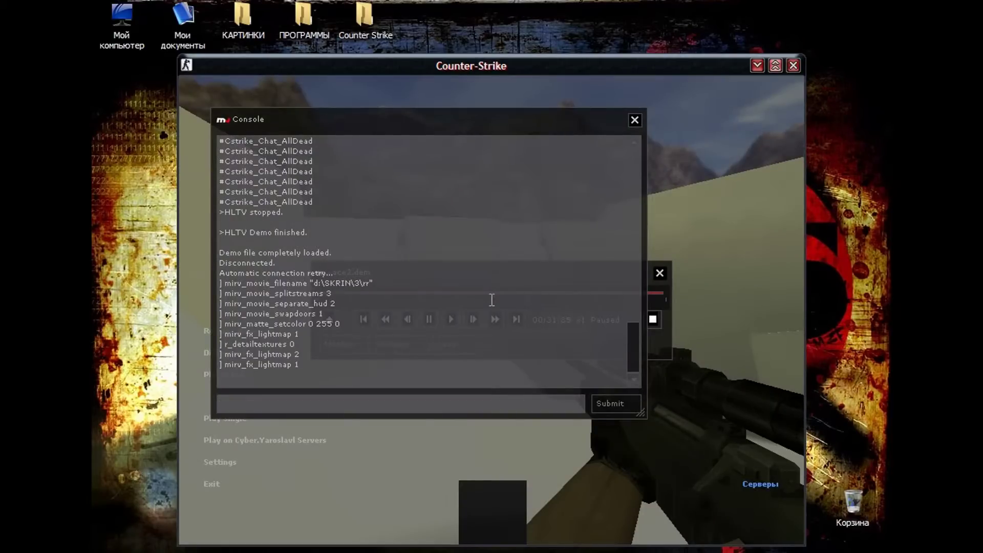
{"action": "key", "text": "Up"}
{"action": "key", "text": "BackSpace"}
{"action": "key", "text": "BackSpace"}
{"action": "key", "text": "BackSpace"}
{"action": "key", "text": "BackSpace"}
{"action": "key", "text": "BackSpace"}
{"action": "key", "text": "BackSpace"}
{"action": "key", "text": "BackSpace"}
{"action": "key", "text": "BackSpace"}
{"action": "key", "text": "BackSpace"}
{"action": "key", "text": "BackSpace"}
{"action": "key", "text": "BackSpace"}
{"action": "key", "text": "BackSpace"}
{"action": "key", "text": "BackSpace"}
{"action": "key", "text": "BackSpace"}
{"action": "type", "text": "movi"}
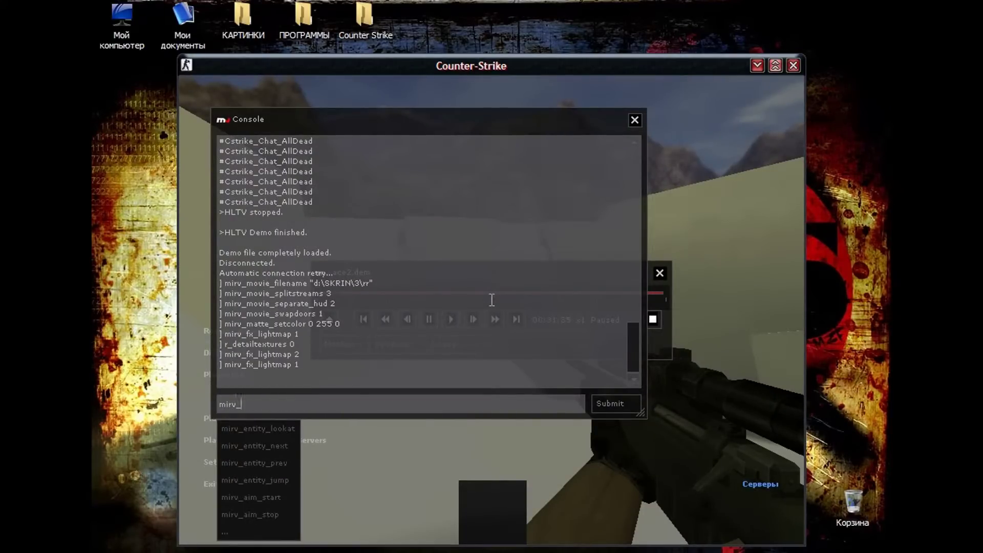
{"action": "type", "text": "e"}
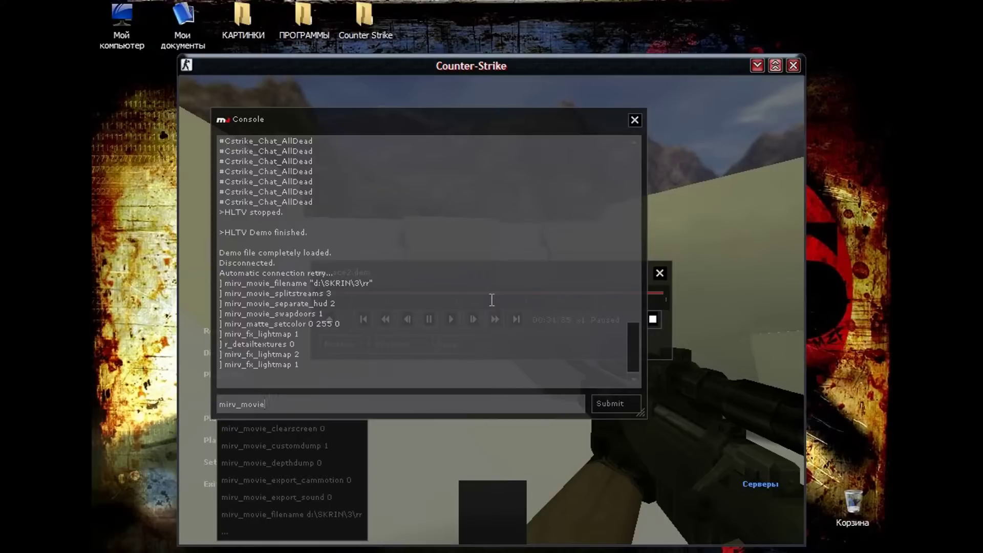
{"action": "type", "text": "_e"}
{"action": "key", "text": "Down"}
{"action": "key", "text": "Down"}
{"action": "type", "text": "1"}
{"action": "key", "text": "Return"}
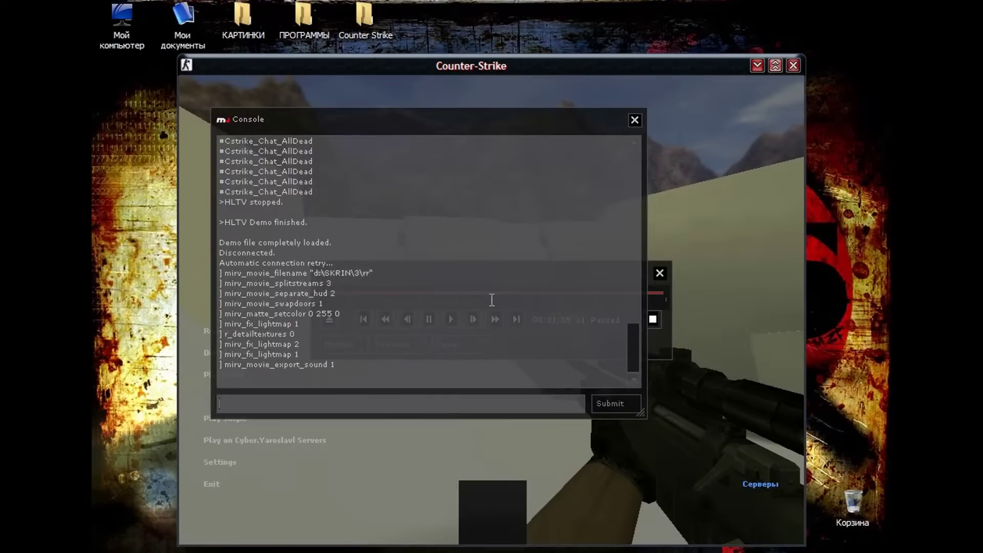
Step: Enable camera motion export by setting mirv_movie_export_cammotion to 1 in the console
{"action": "key", "text": "Up"}
{"action": "key", "text": "BackSpace"}
{"action": "key", "text": "BackSpace"}
{"action": "key", "text": "BackSpace"}
{"action": "key", "text": "BackSpace"}
{"action": "key", "text": "BackSpace"}
{"action": "key", "text": "BackSpace"}
{"action": "key", "text": "BackSpace"}
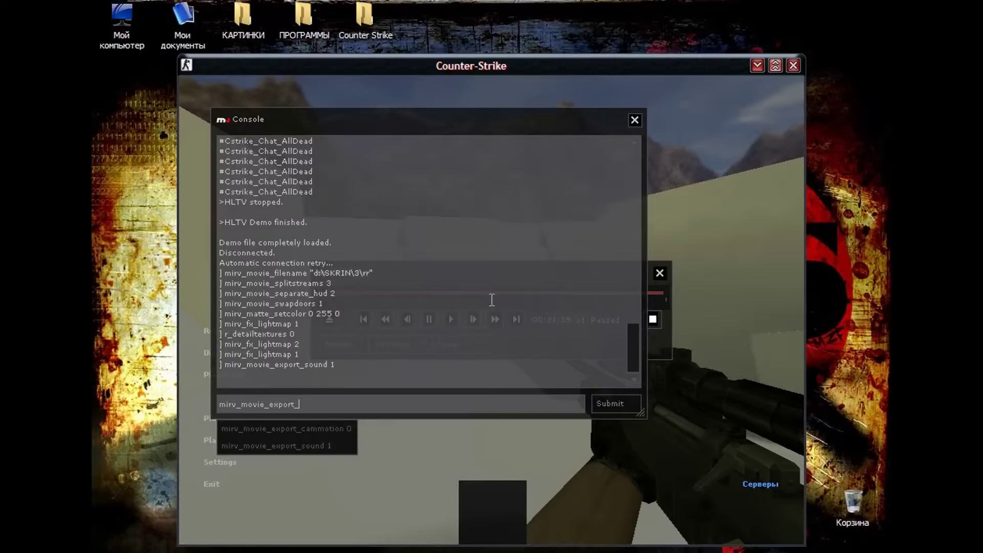
{"action": "key", "text": "Tab"}
{"action": "type", "text": "1"}
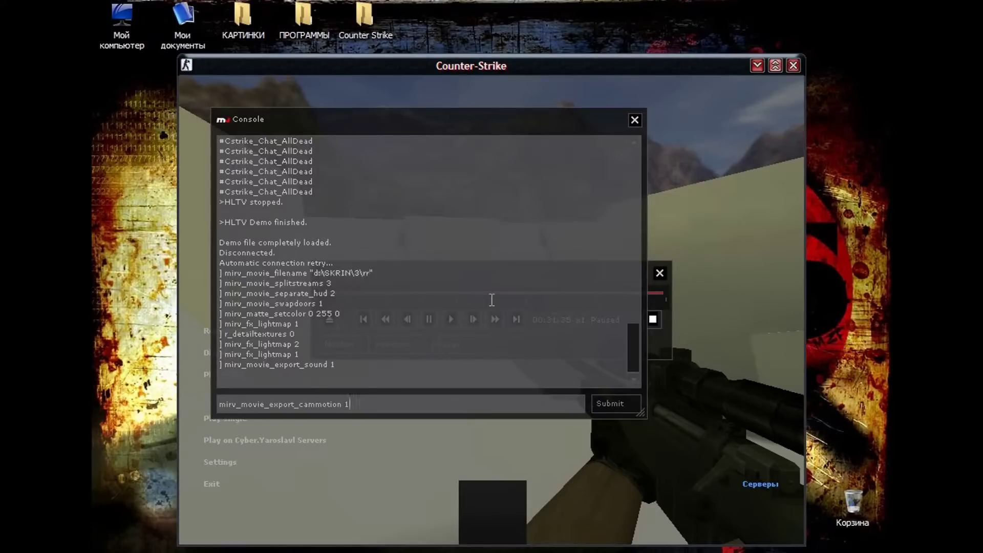
{"action": "key", "text": "Return"}
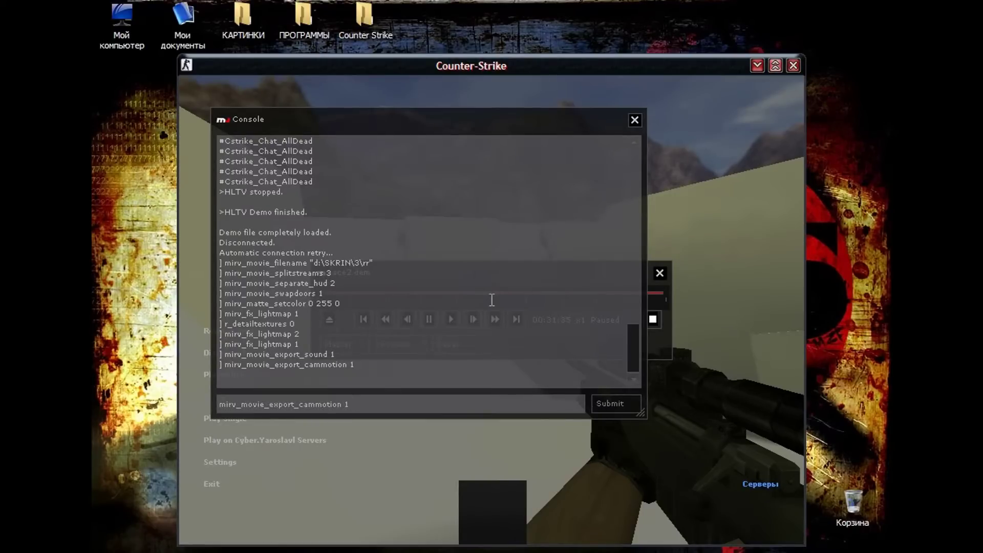
Step: Empty the console output with the clear command
{"action": "key", "text": "BackSpace"}
{"action": "key", "text": "BackSpace"}
{"action": "key", "text": "BackSpace"}
{"action": "key", "text": "BackSpace"}
{"action": "key", "text": "BackSpace"}
{"action": "key", "text": "BackSpace"}
{"action": "key", "text": "BackSpace"}
{"action": "key", "text": "BackSpace"}
{"action": "key", "text": "BackSpace"}
{"action": "key", "text": "BackSpace"}
{"action": "key", "text": "BackSpace"}
{"action": "key", "text": "BackSpace"}
{"action": "key", "text": "BackSpace"}
{"action": "key", "text": "BackSpace"}
{"action": "key", "text": "BackSpace"}
{"action": "key", "text": "BackSpace"}
{"action": "key", "text": "BackSpace"}
{"action": "key", "text": "BackSpace"}
{"action": "key", "text": "BackSpace"}
{"action": "key", "text": "BackSpace"}
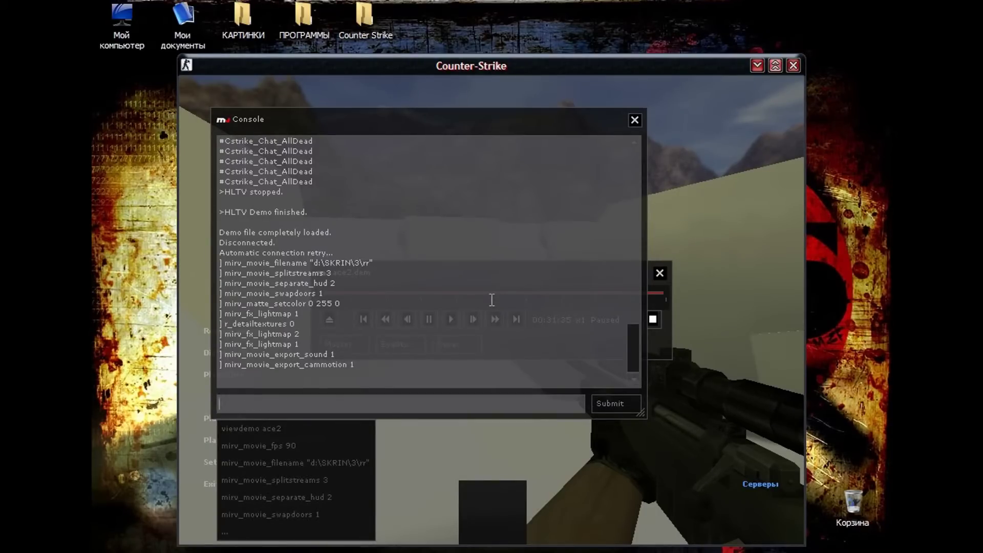
{"action": "type", "text": "cle"}
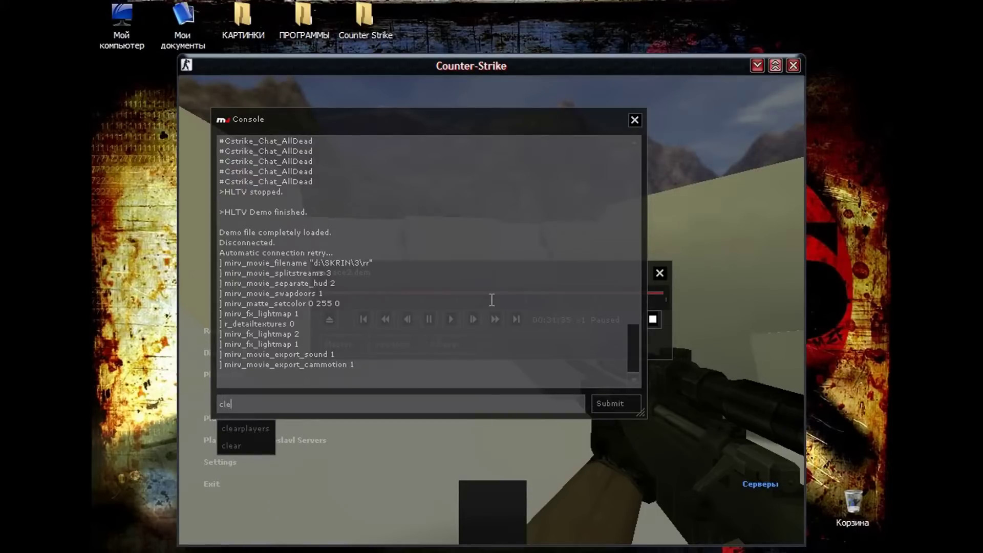
{"action": "type", "text": "ar"}
{"action": "key", "text": "Return"}
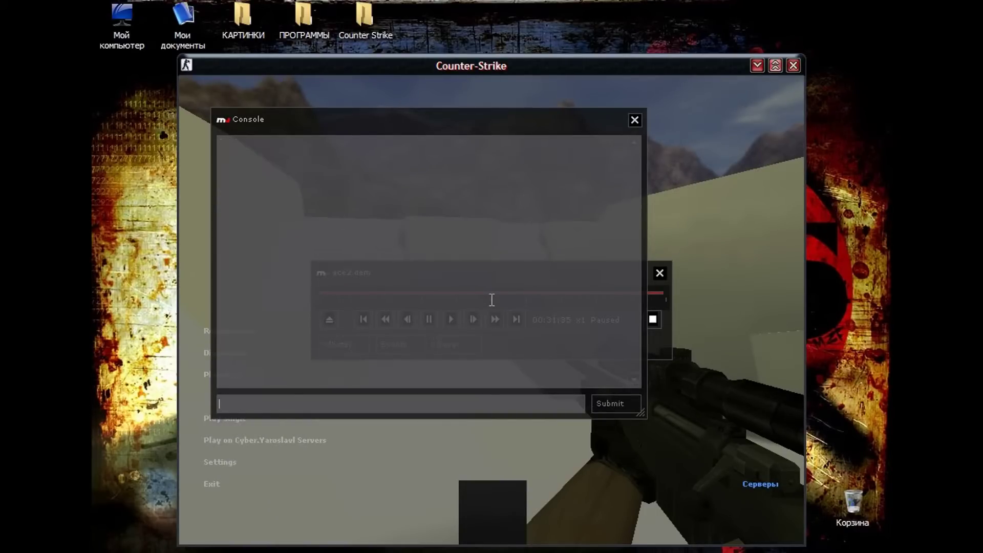
Step: Close the console and open the event list of the ace2 demo
{"action": "left_click", "coordinate": [634, 121]}
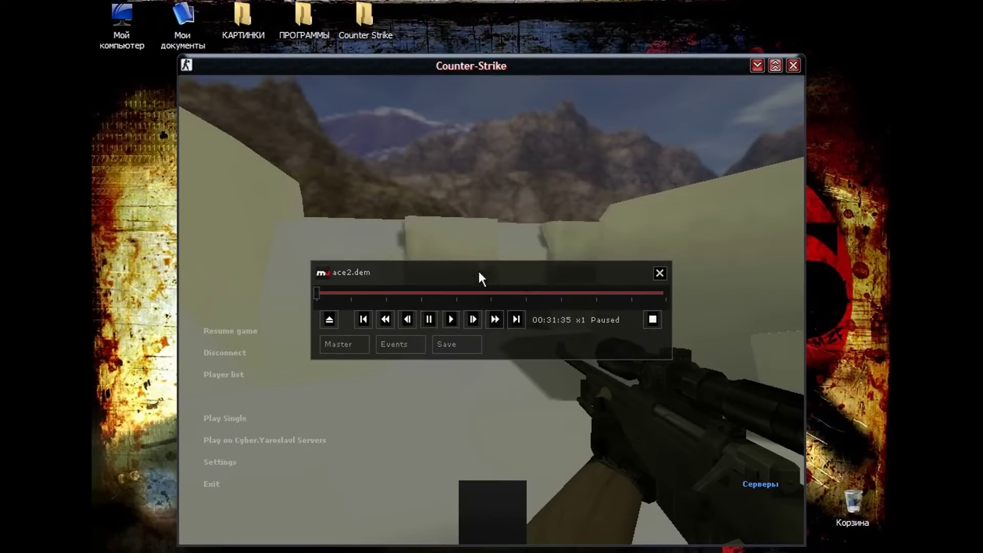
{"action": "left_click_drag", "start_coordinate": [480, 276], "coordinate": [467, 264]}
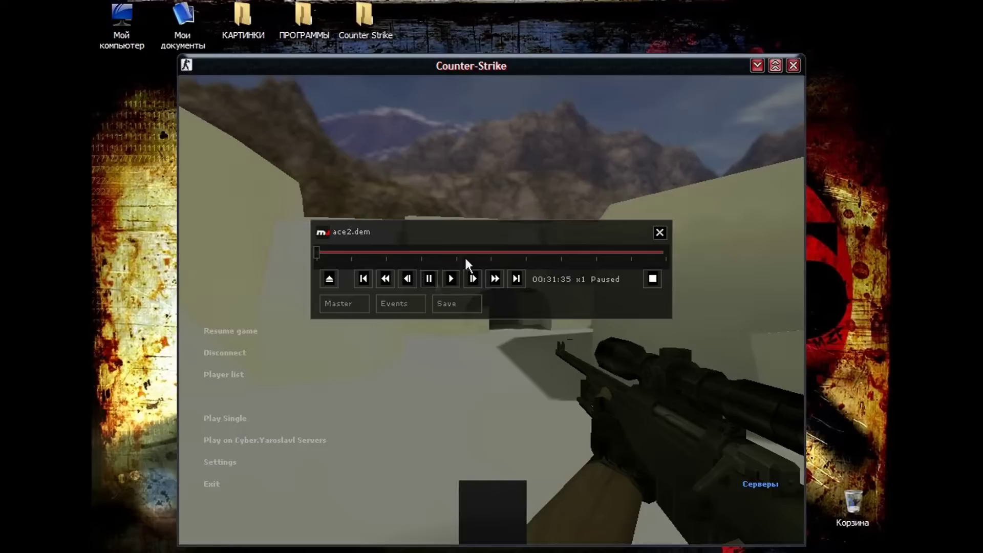
{"action": "left_click", "coordinate": [393, 303]}
{"action": "left_click_drag", "start_coordinate": [525, 124], "coordinate": [505, 119]}
{"action": "left_click", "coordinate": [505, 121]}
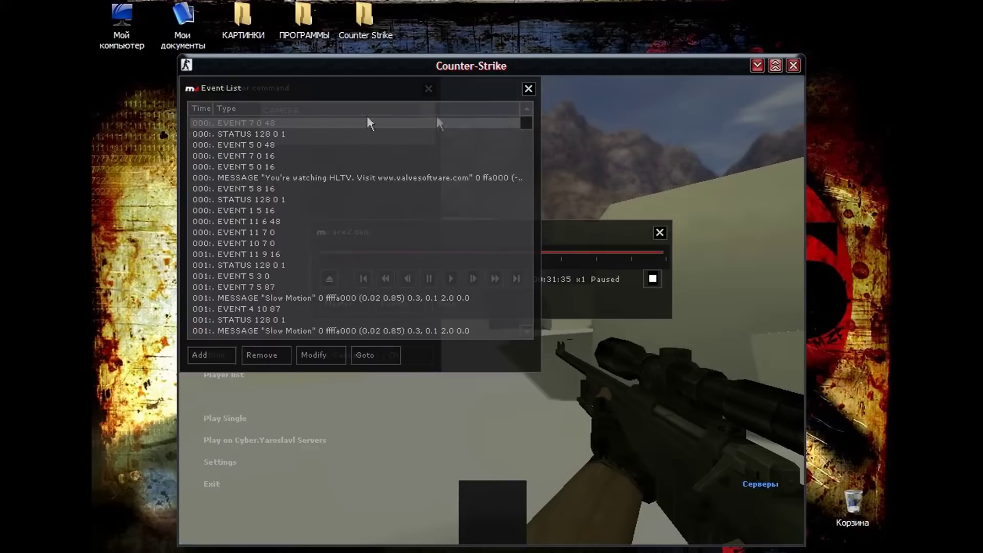
Step: Widen the Time column of the event list so the full timestamps can be read
{"action": "left_click", "coordinate": [263, 177]}
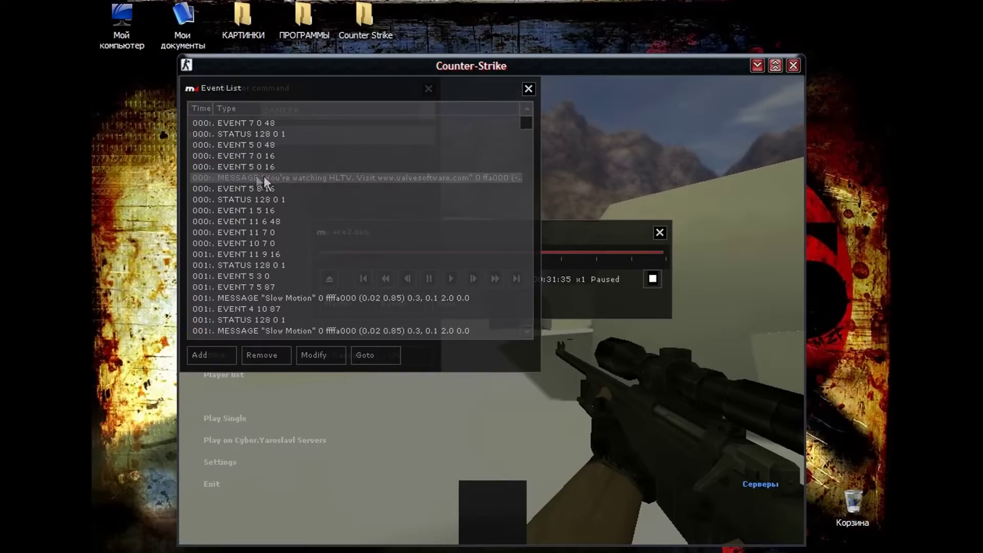
{"action": "left_click", "coordinate": [234, 122]}
{"action": "left_click", "coordinate": [229, 156]}
{"action": "left_click", "coordinate": [229, 163]}
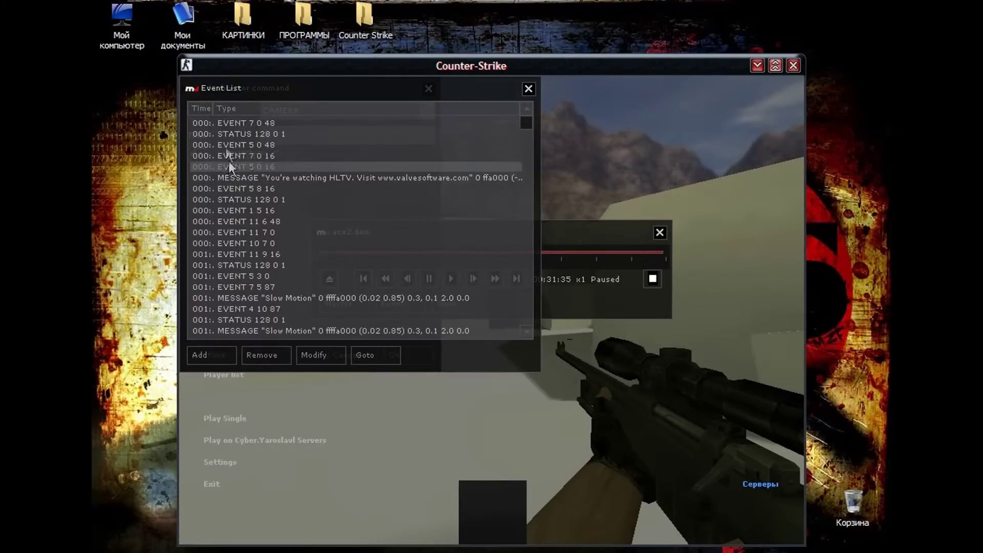
{"action": "left_click_drag", "start_coordinate": [213, 107], "coordinate": [248, 106]}
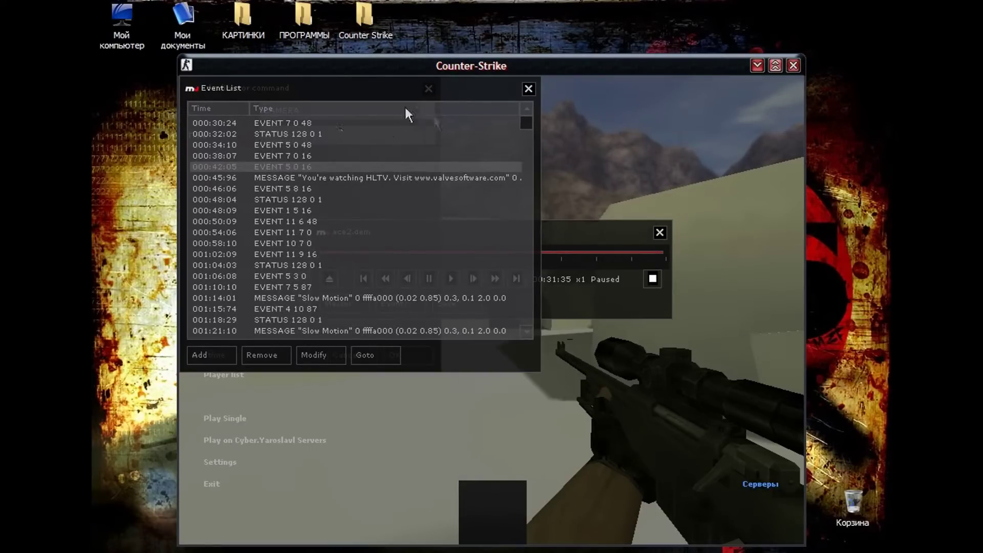
Step: Remove the MESSAGE event "You're watching HLTV" at 000:45:96 from the event list
{"action": "left_click", "coordinate": [262, 209]}
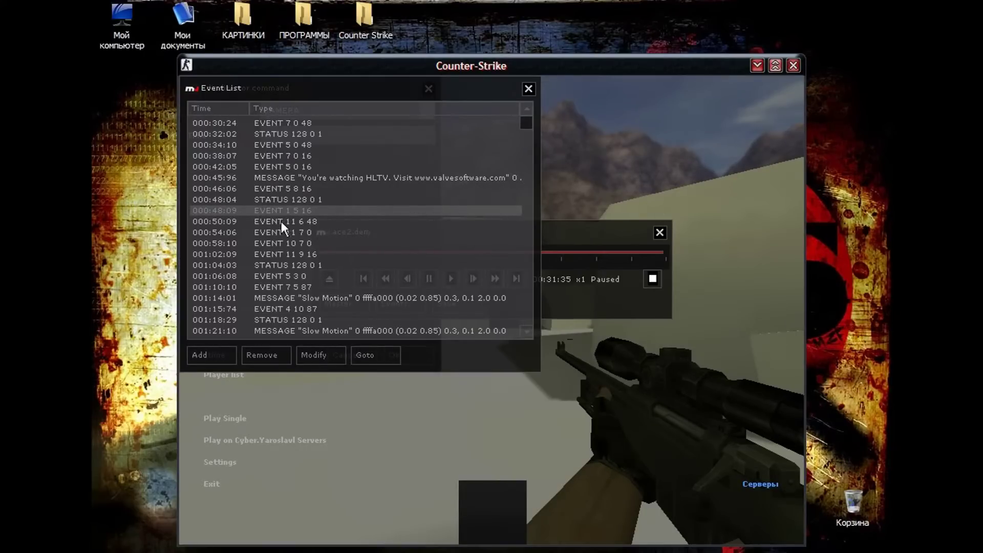
{"action": "left_click", "coordinate": [281, 221]}
{"action": "left_click", "coordinate": [278, 264]}
{"action": "left_click", "coordinate": [277, 297]}
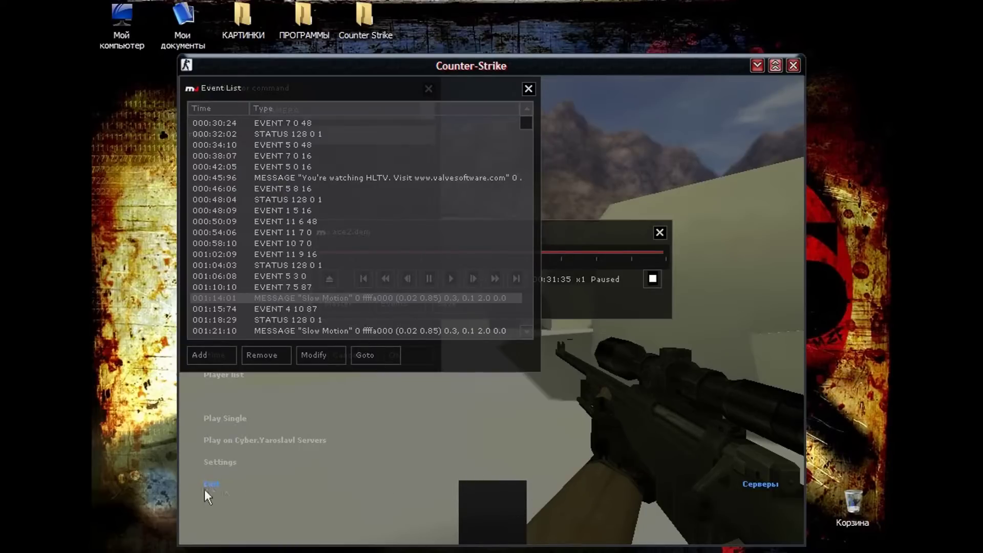
{"action": "left_click", "coordinate": [301, 176]}
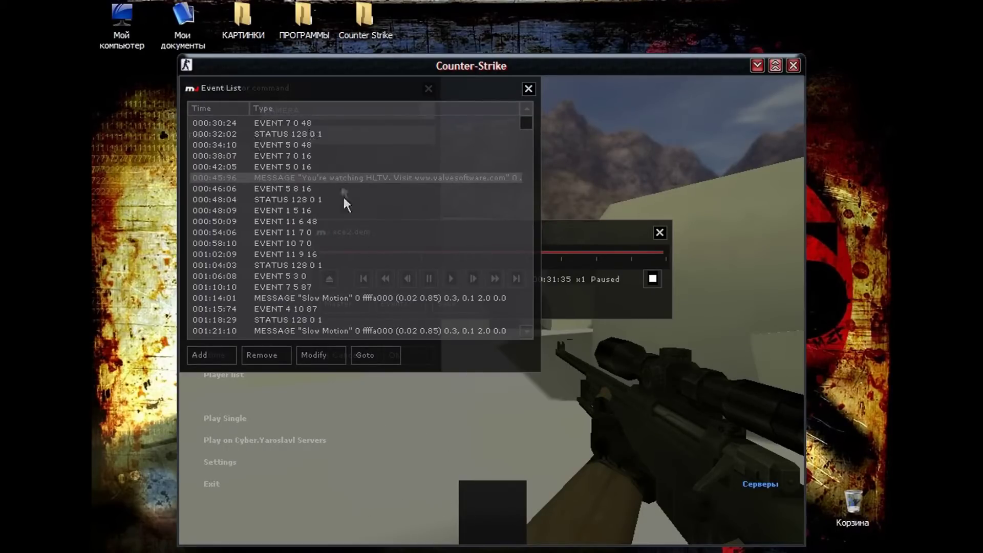
{"action": "left_click", "coordinate": [270, 353]}
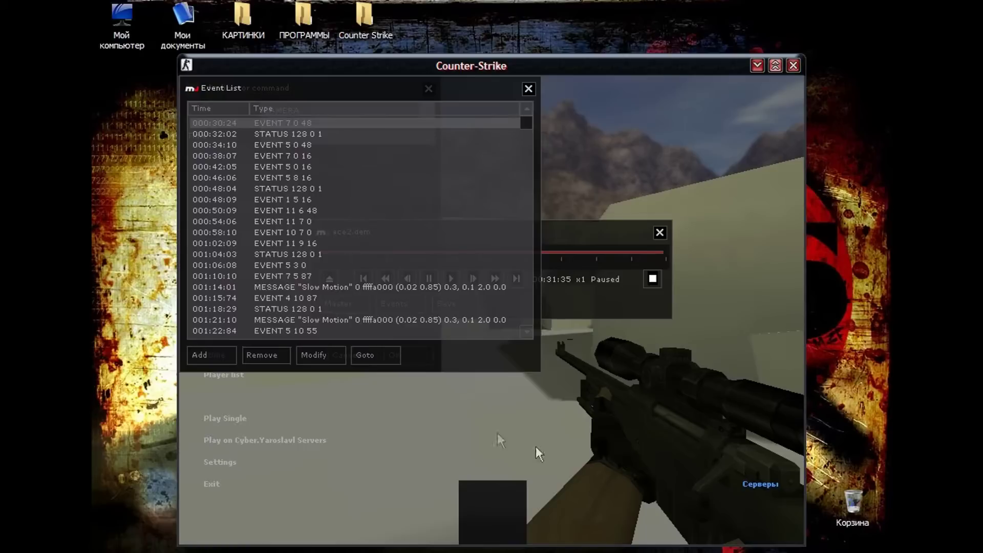
{"action": "left_click", "coordinate": [198, 356]}
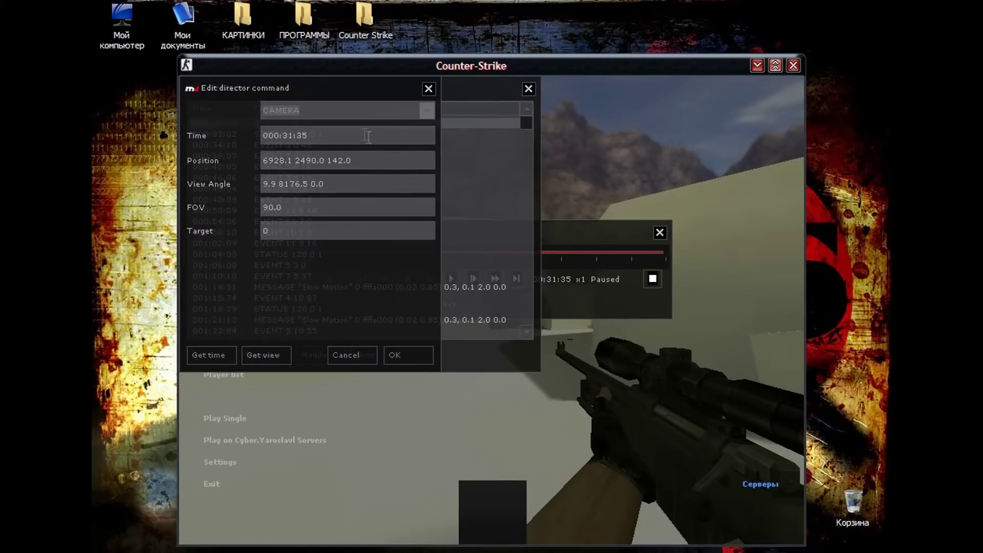
{"action": "left_click", "coordinate": [409, 111]}
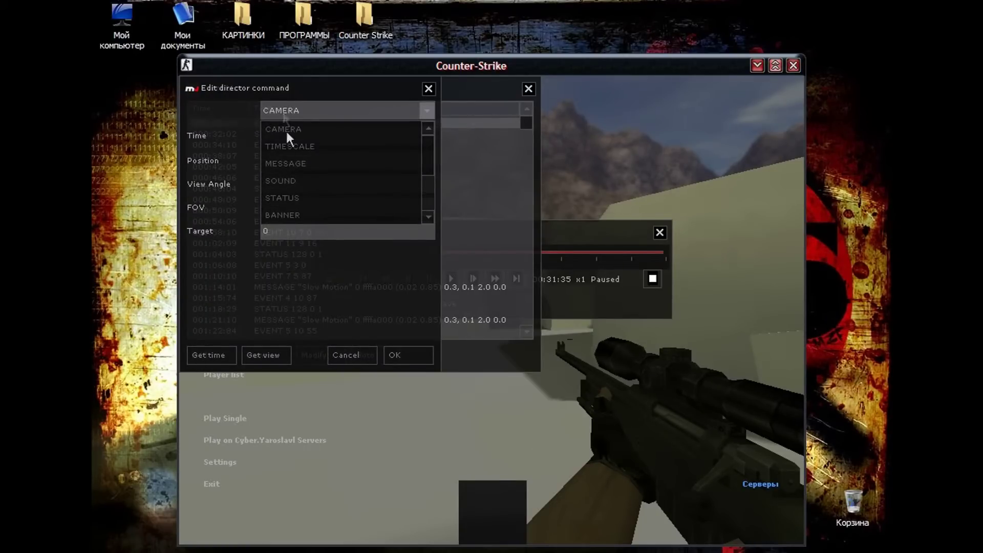
{"action": "left_click", "coordinate": [428, 88]}
Step: Draft a MESSAGE director command with the text gvknlvkbnvbcnvcbn and discard it without adding it to the event list
{"action": "left_click", "coordinate": [203, 354]}
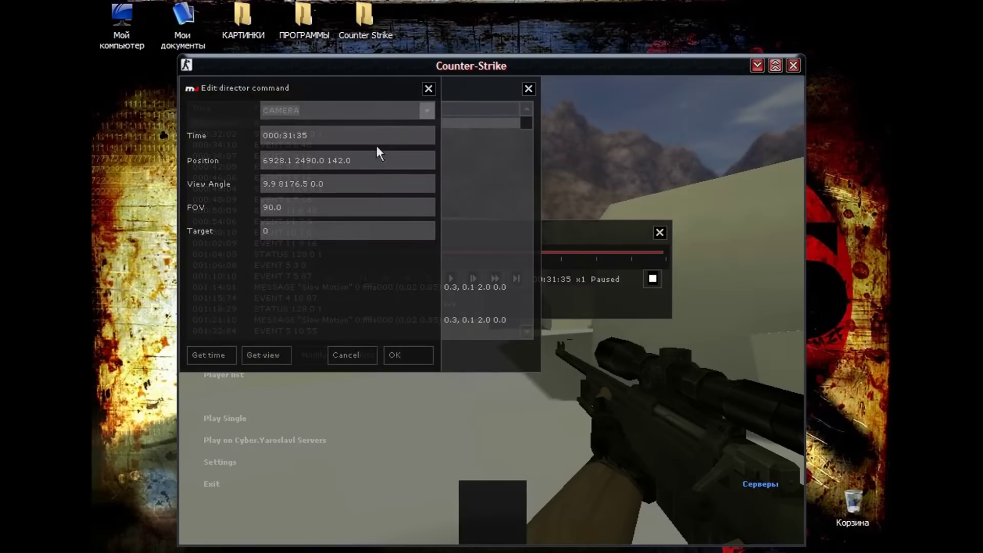
{"action": "left_click", "coordinate": [422, 110]}
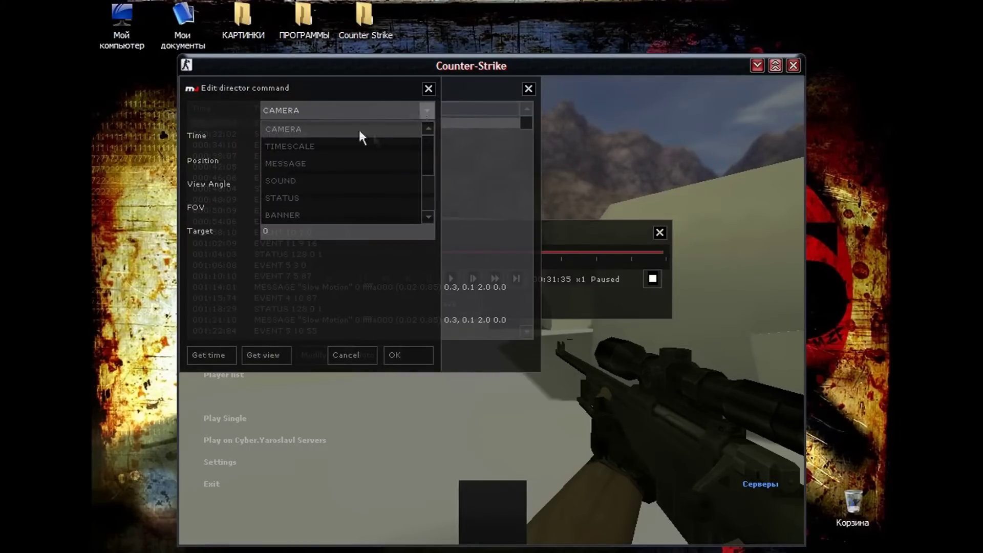
{"action": "left_click", "coordinate": [288, 163]}
{"action": "left_click", "coordinate": [360, 325]}
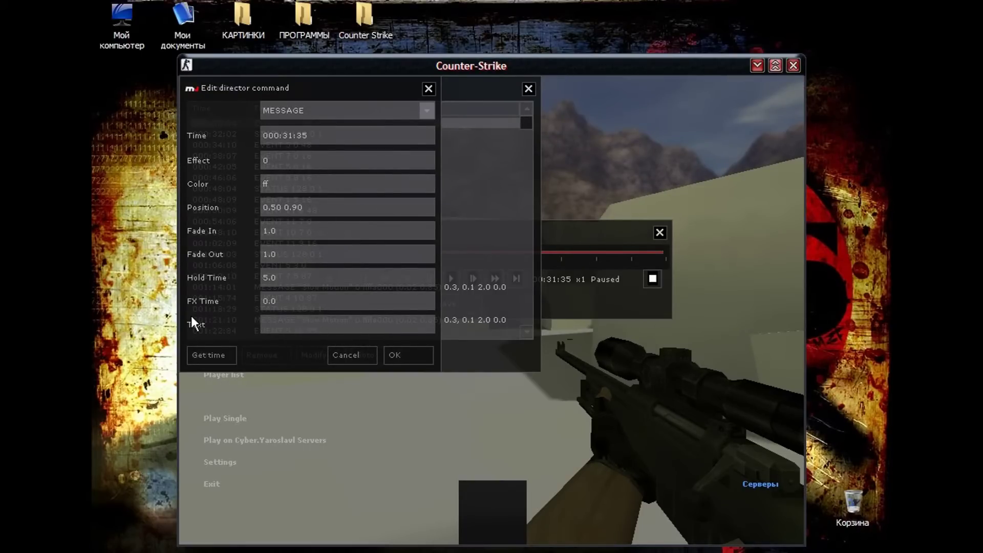
{"action": "type", "text": "gvknlvkbnvbcnvcbn"}
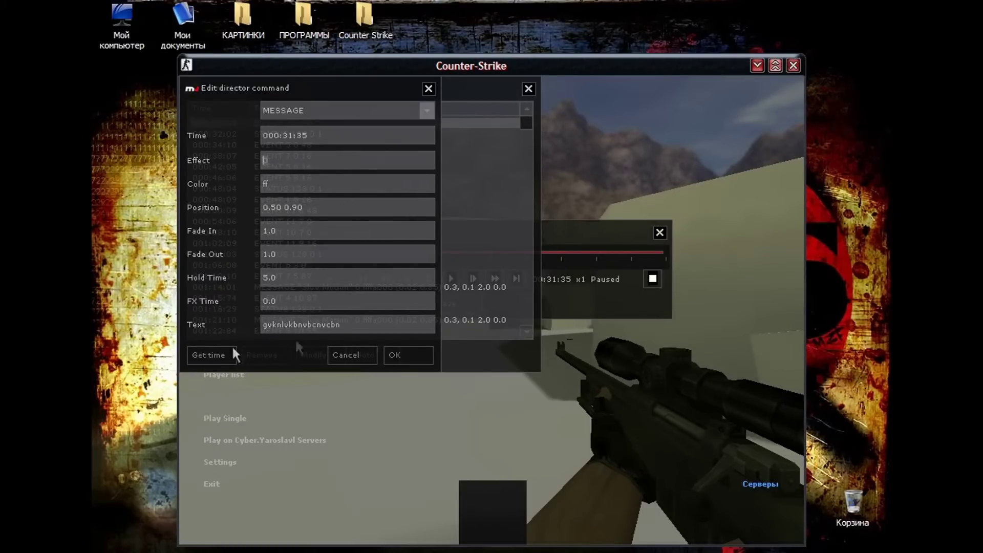
{"action": "left_click", "coordinate": [336, 361]}
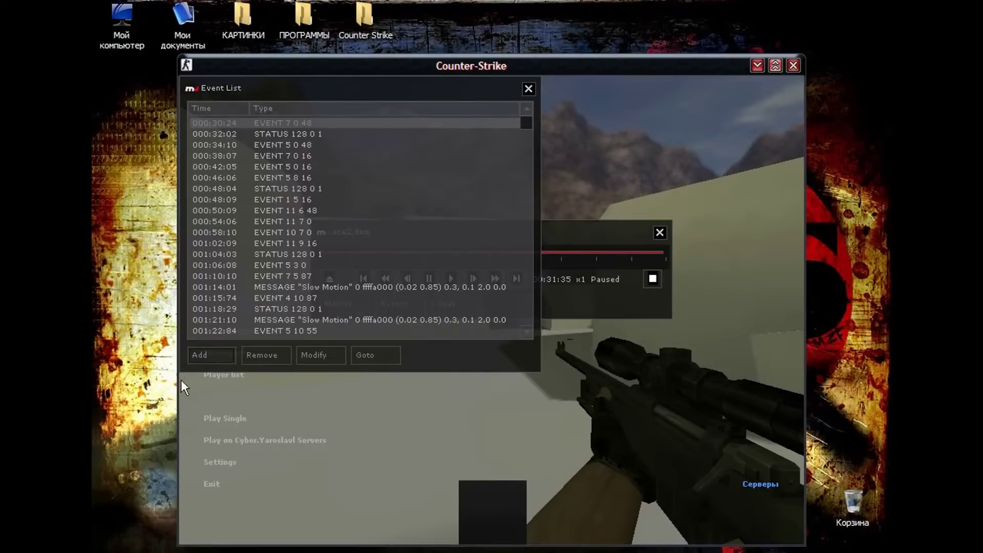
Step: Draft a CAMPATH director command and discard it without adding it to the event list
{"action": "left_click", "coordinate": [194, 360]}
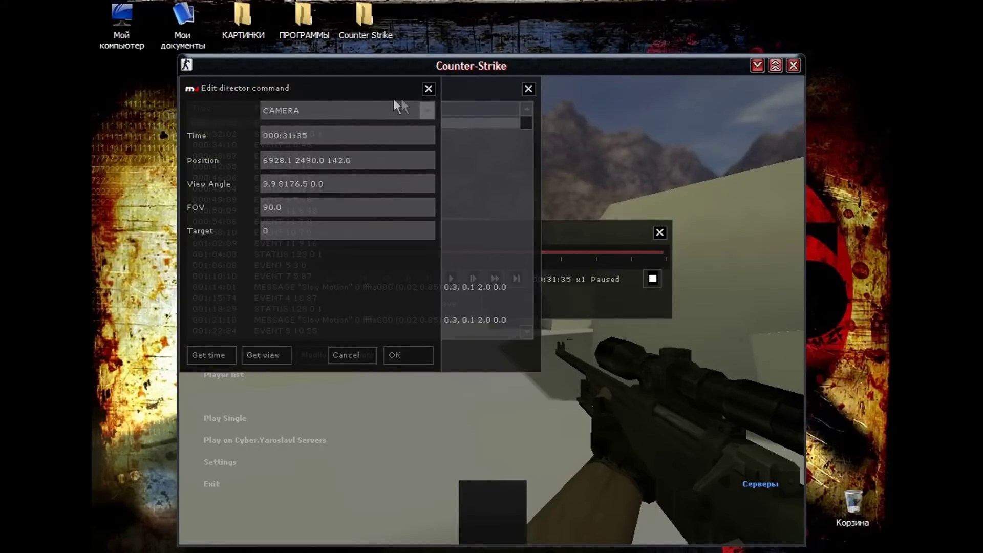
{"action": "left_click", "coordinate": [427, 110]}
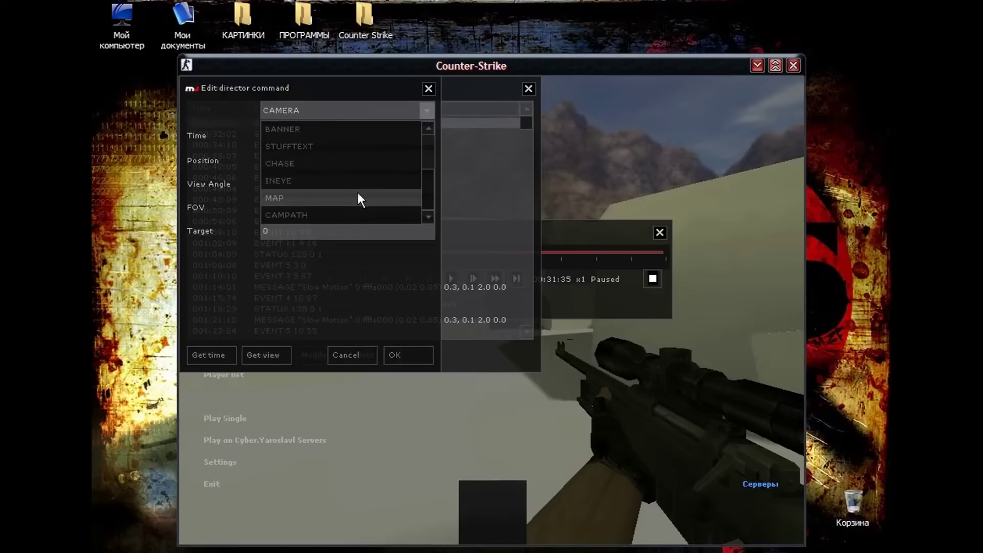
{"action": "left_click", "coordinate": [301, 215]}
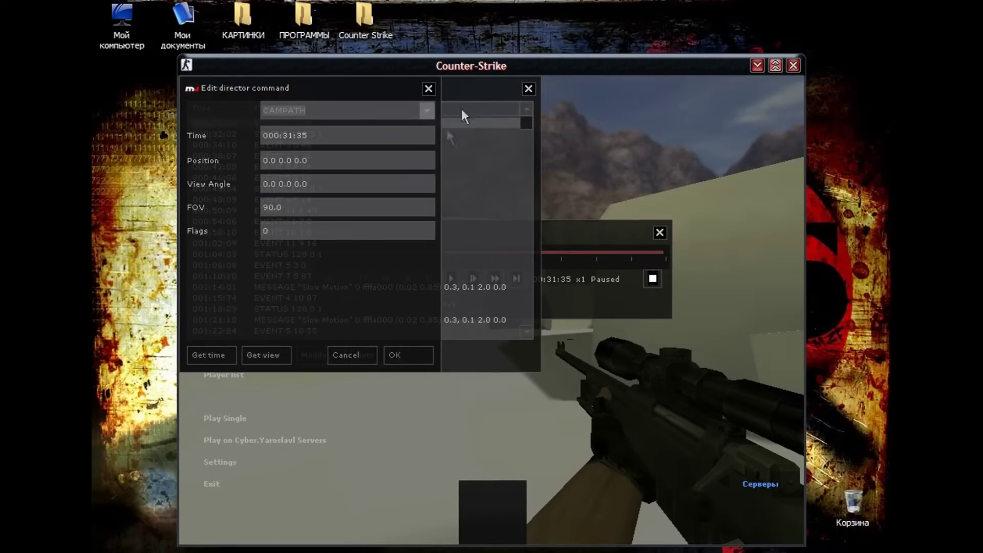
{"action": "left_click", "coordinate": [428, 89]}
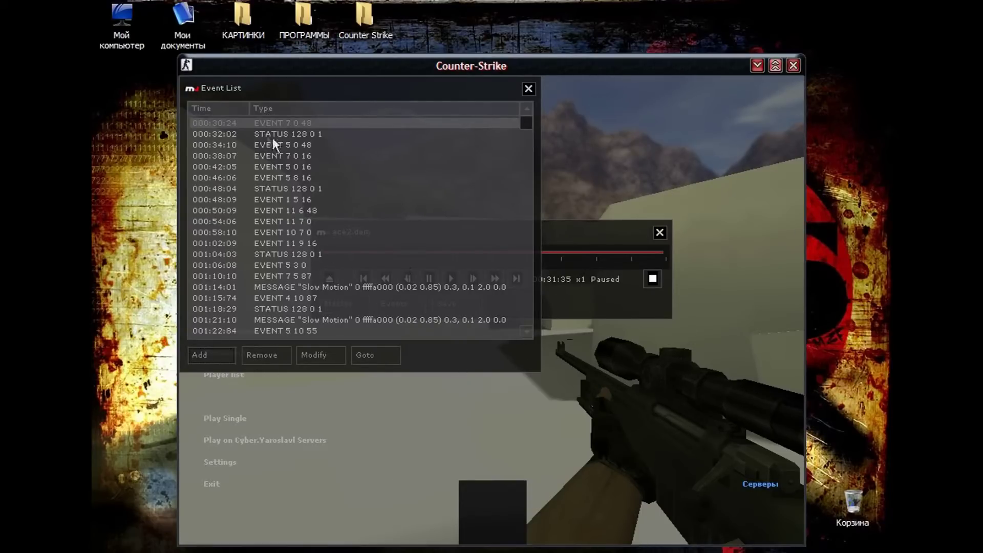
Step: Jump the demo to the EVENT 6 1 121 entry at 004:49:13 and close the event list
{"action": "left_click_drag", "start_coordinate": [528, 122], "coordinate": [528, 149]}
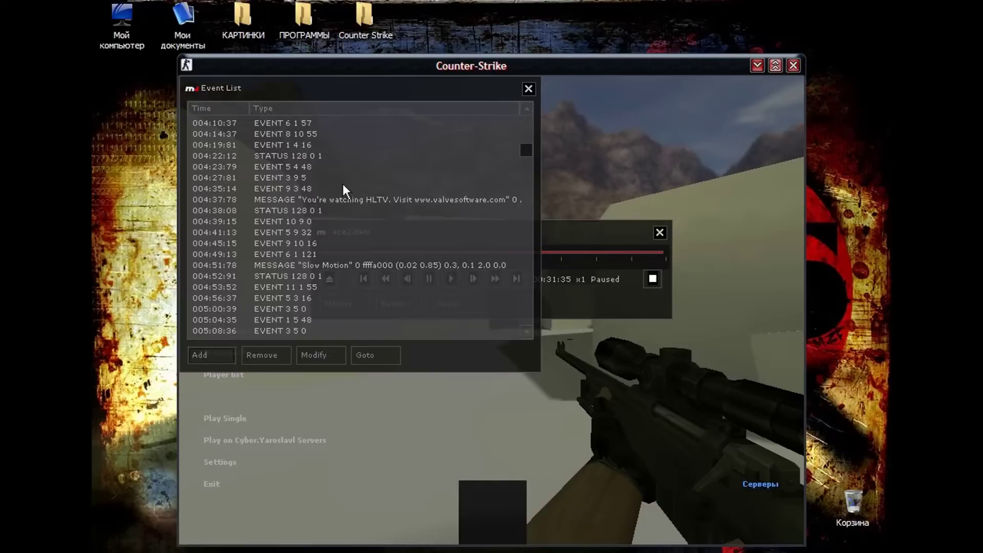
{"action": "left_click", "coordinate": [295, 254]}
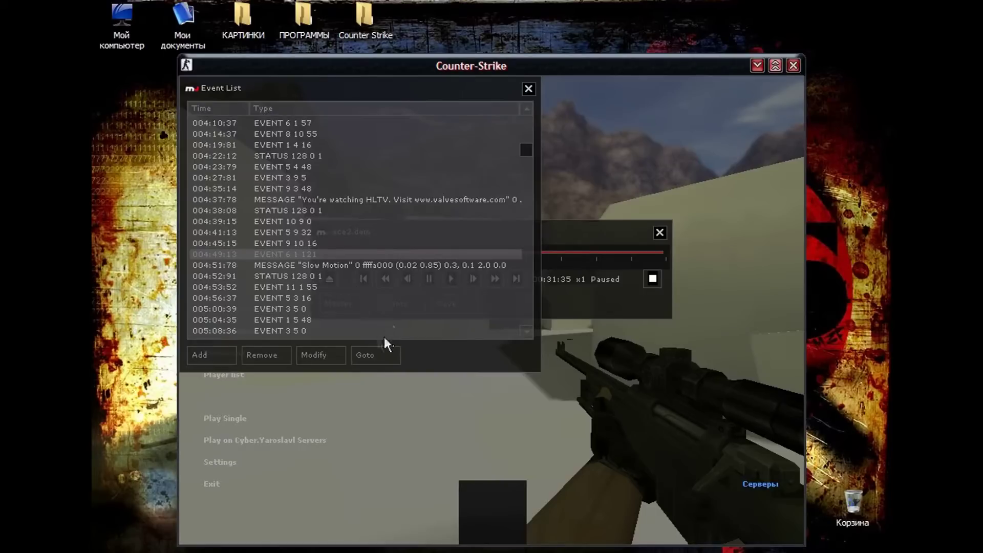
{"action": "left_click", "coordinate": [367, 356]}
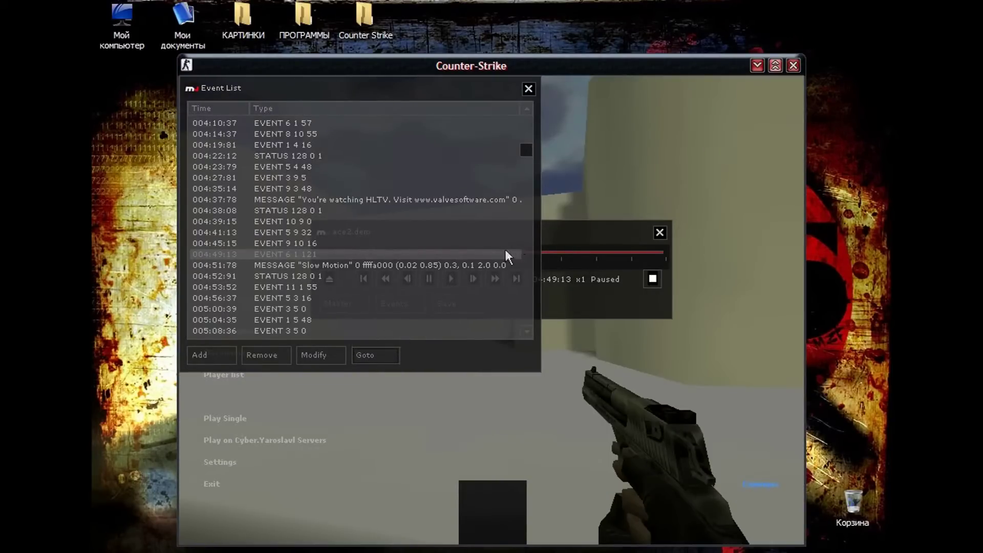
{"action": "key", "text": "Escape"}
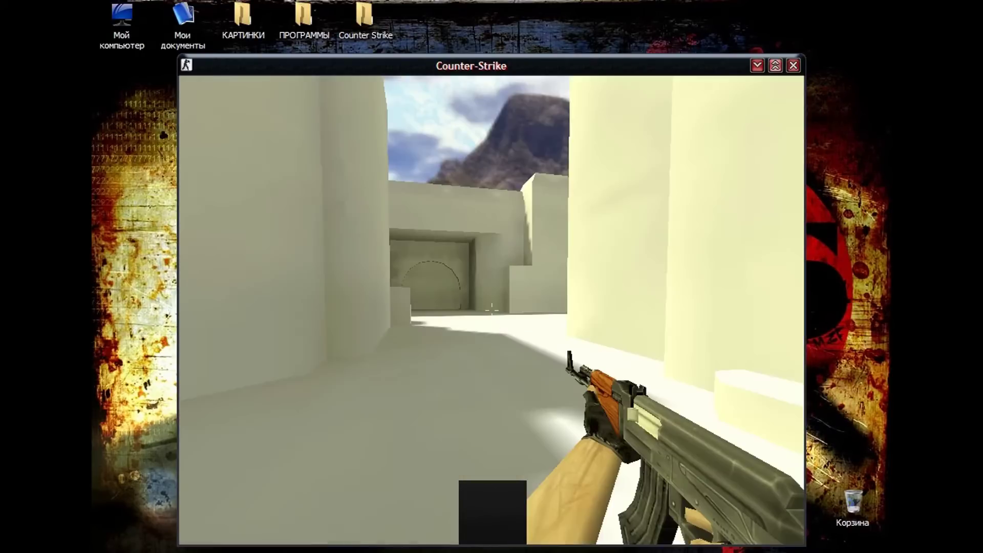
{"action": "key", "text": "Escape"}
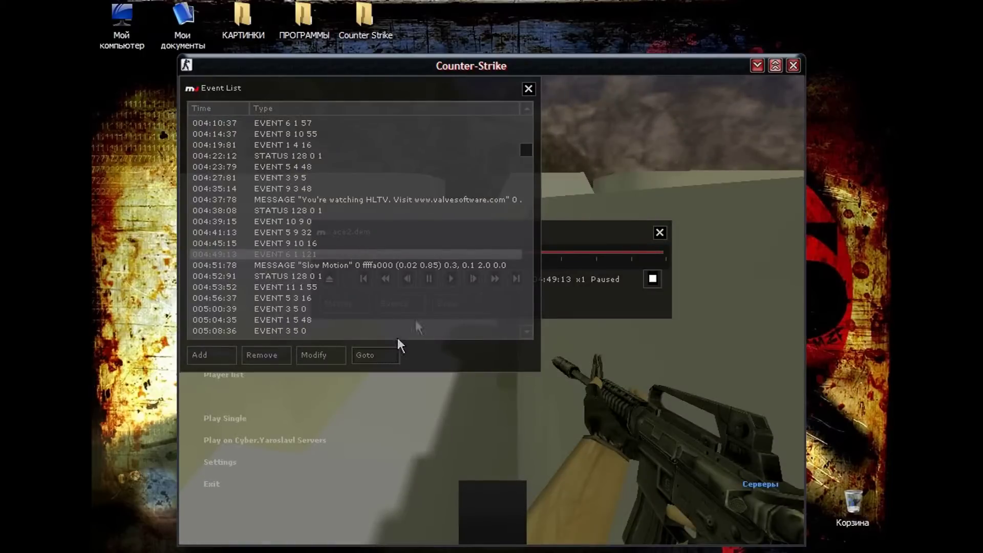
{"action": "left_click", "coordinate": [528, 90]}
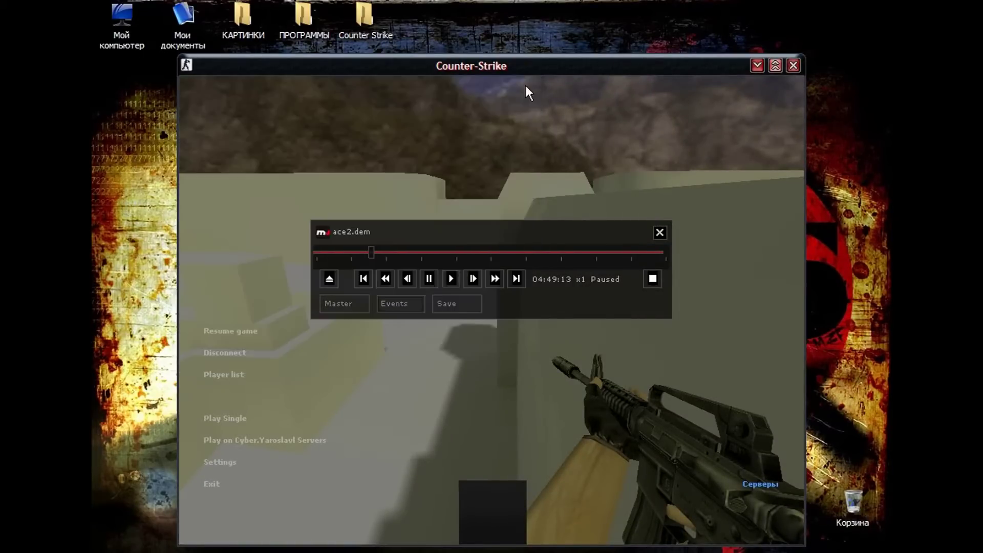
Step: Bind F1 to mirv_recordmovie_start in the console
{"action": "key", "text": "grave"}
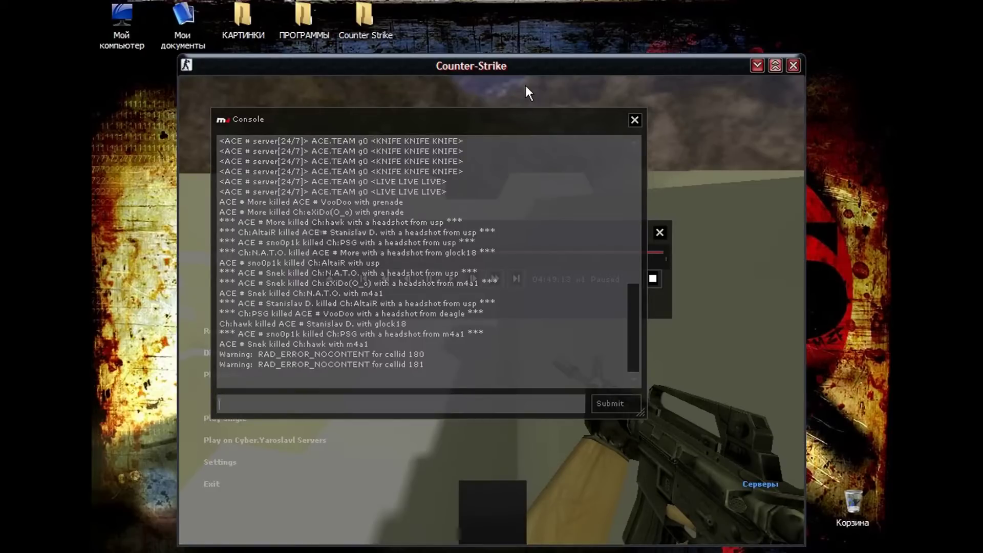
{"action": "type", "text": "mirv_r"}
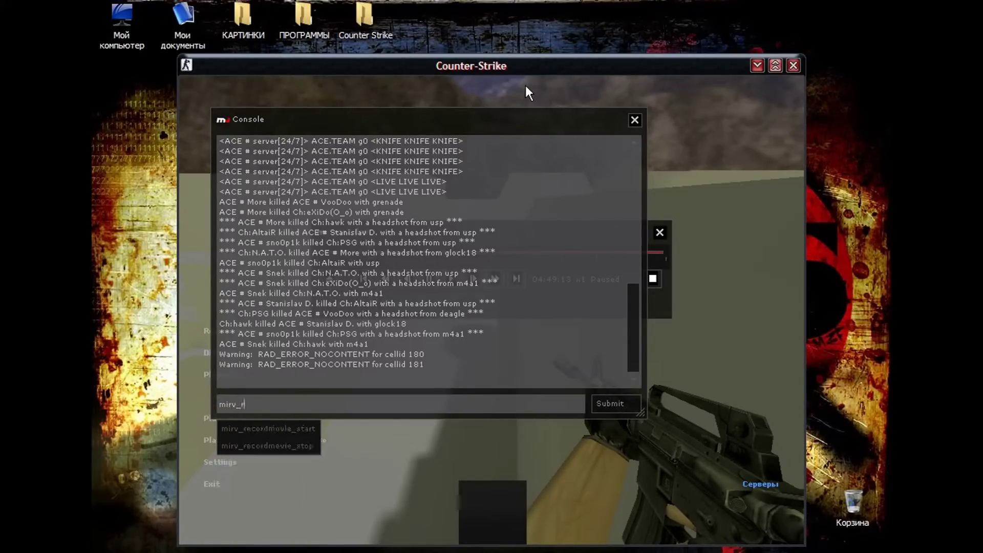
{"action": "key", "text": "Tab"}
{"action": "type", "text": "bind f1"}
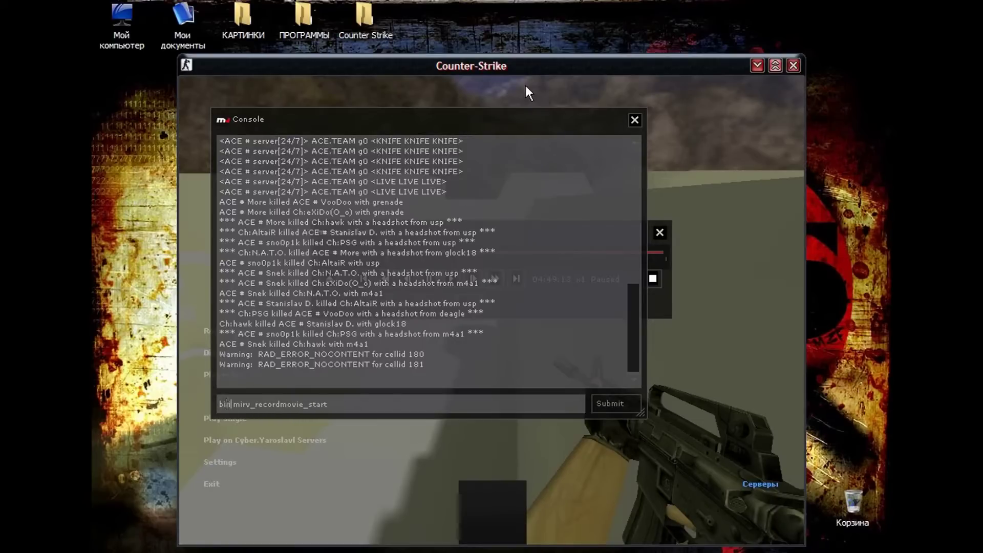
{"action": "key", "text": "Return"}
Step: Bind F2 to mirv_recordmovie_stop by reusing the previous bind command
{"action": "key", "text": "Up"}
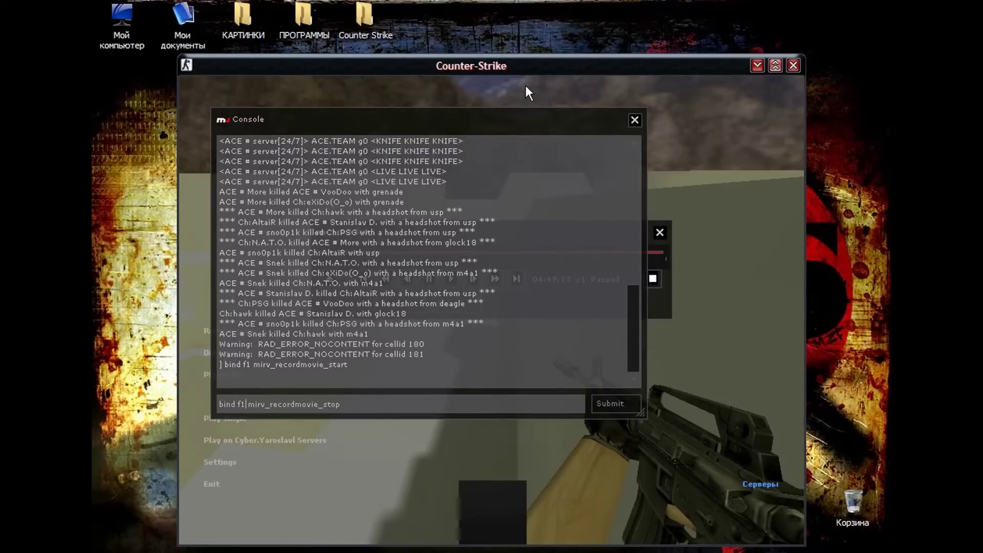
{"action": "key", "text": "BackSpace"}
{"action": "type", "text": "2"}
{"action": "key", "text": "Return"}
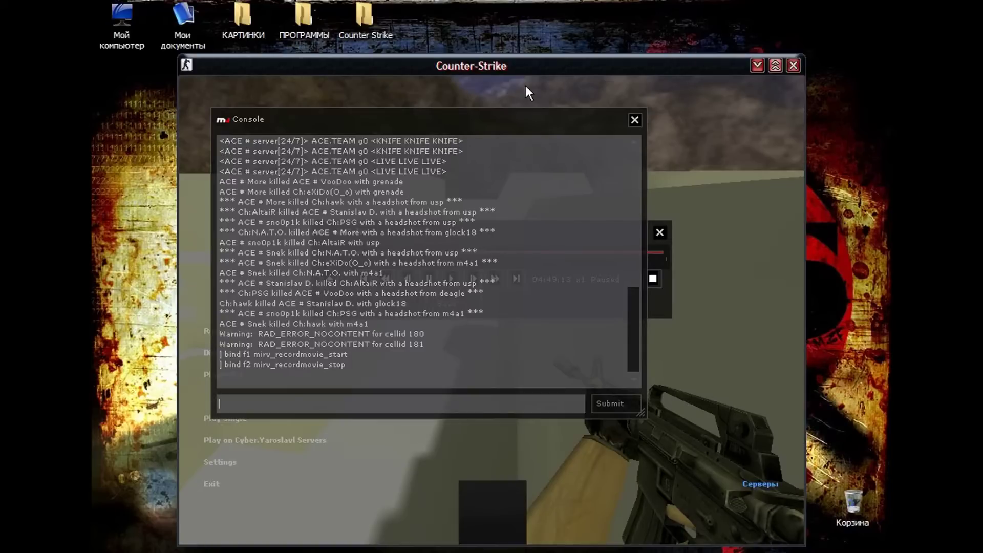
Step: Clear the console output with the clear command and close the console
{"action": "type", "text": "cl"}
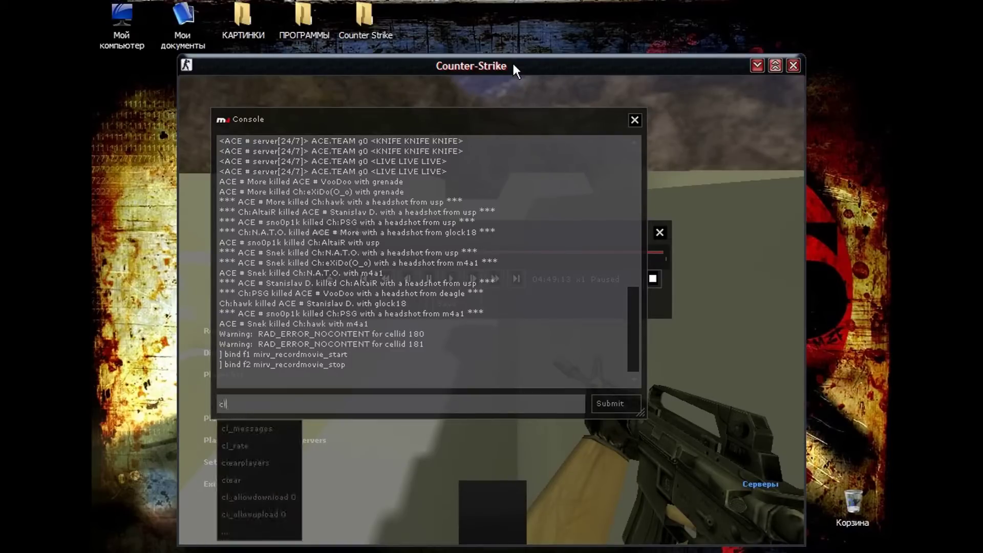
{"action": "type", "text": "era"}
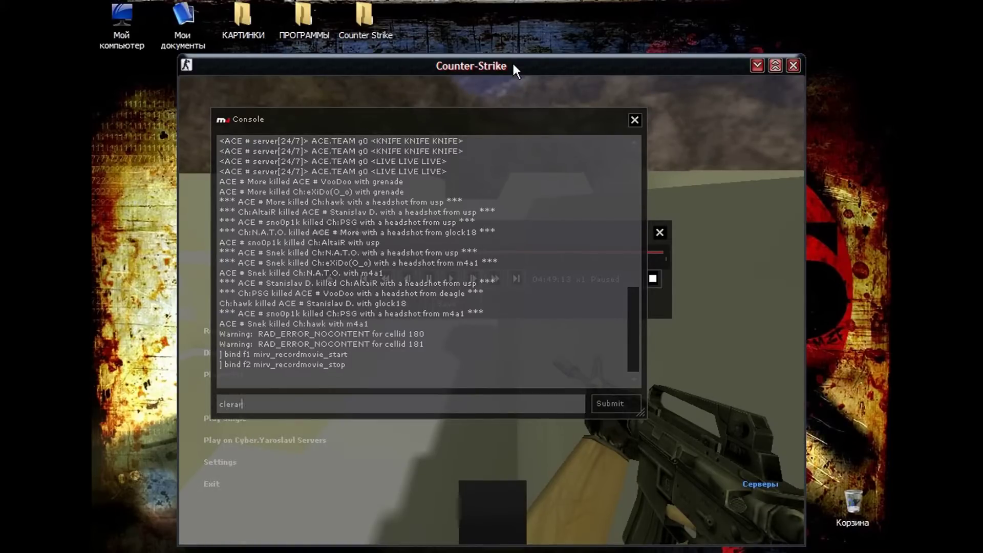
{"action": "key", "text": "BackSpace"}
{"action": "key", "text": "BackSpace"}
{"action": "type", "text": "a"}
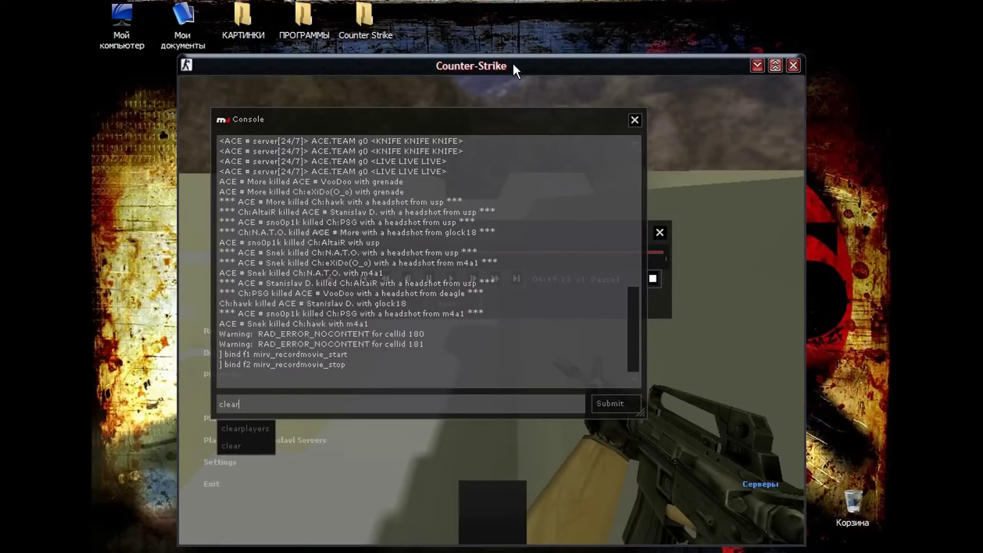
{"action": "type", "text": "r"}
{"action": "key", "text": "Return"}
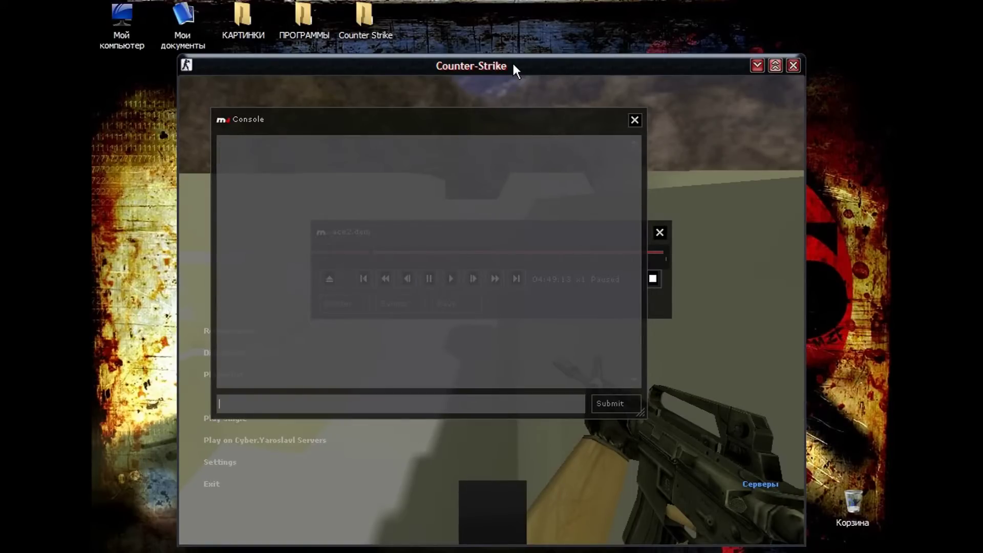
{"action": "left_click", "coordinate": [633, 124]}
Step: Play the ace2 demo in full view through the fight scene and pause it at about 04:56
{"action": "left_click", "coordinate": [451, 279]}
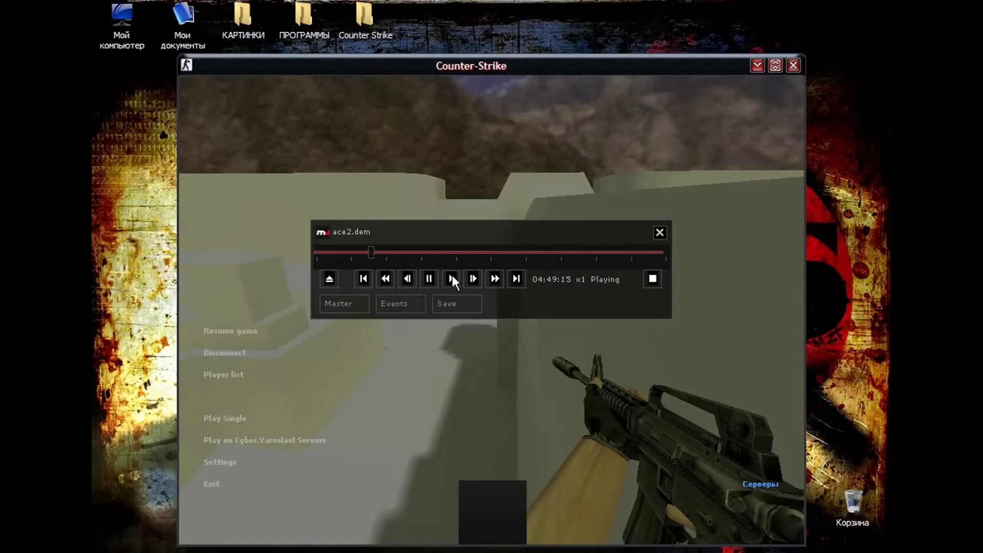
{"action": "key", "text": "Escape"}
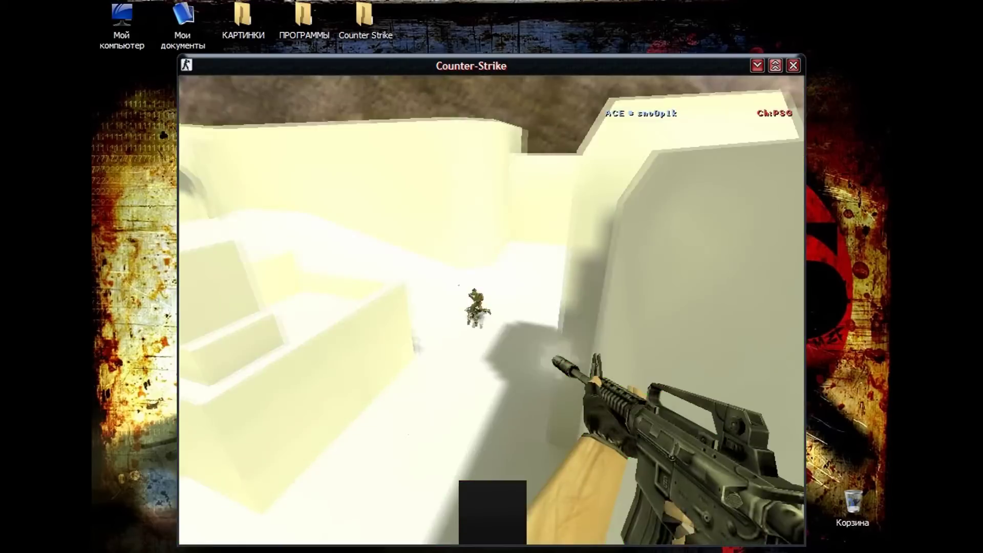
{"action": "key", "text": "Escape"}
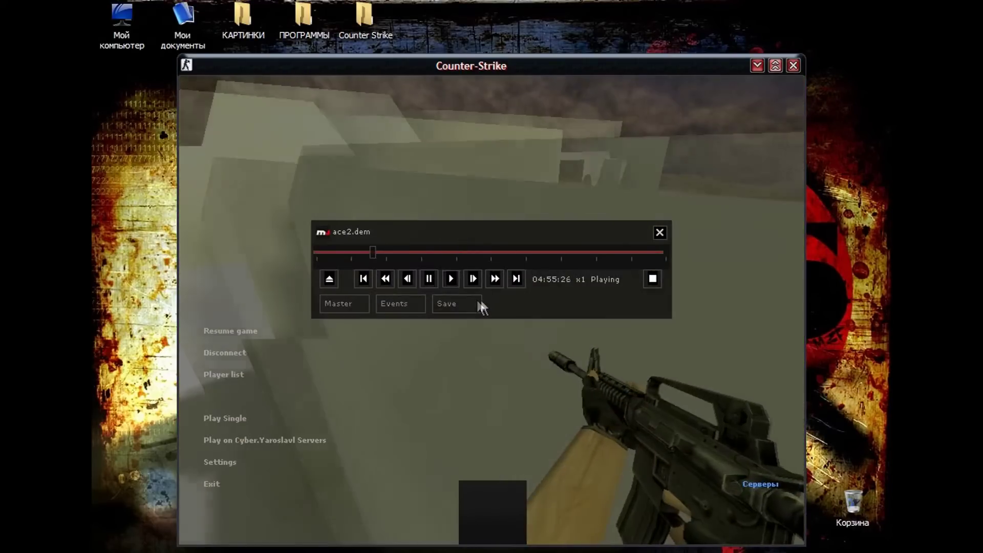
{"action": "left_click", "coordinate": [430, 278]}
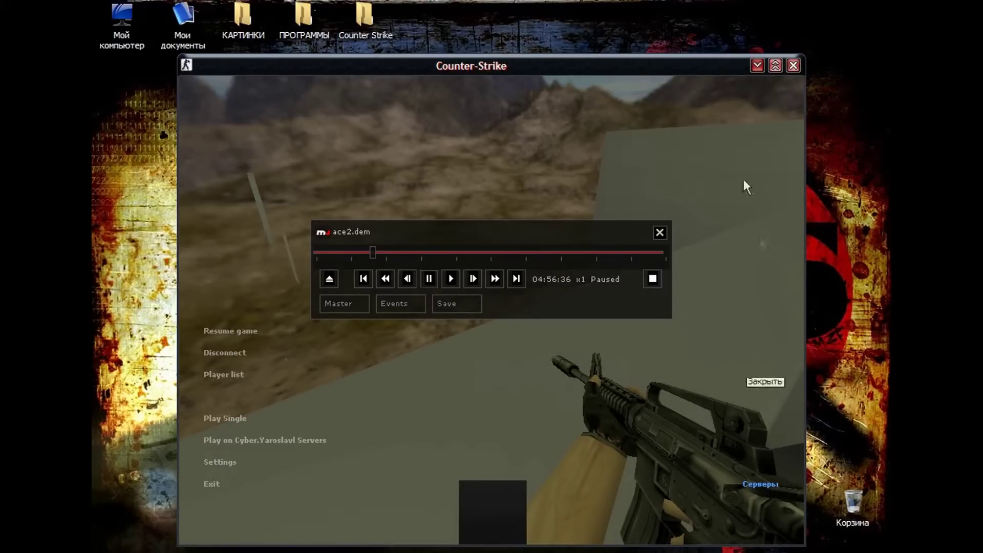
Step: Quit the game and close the Counter Strike shortcuts folder
{"action": "left_click", "coordinate": [793, 66]}
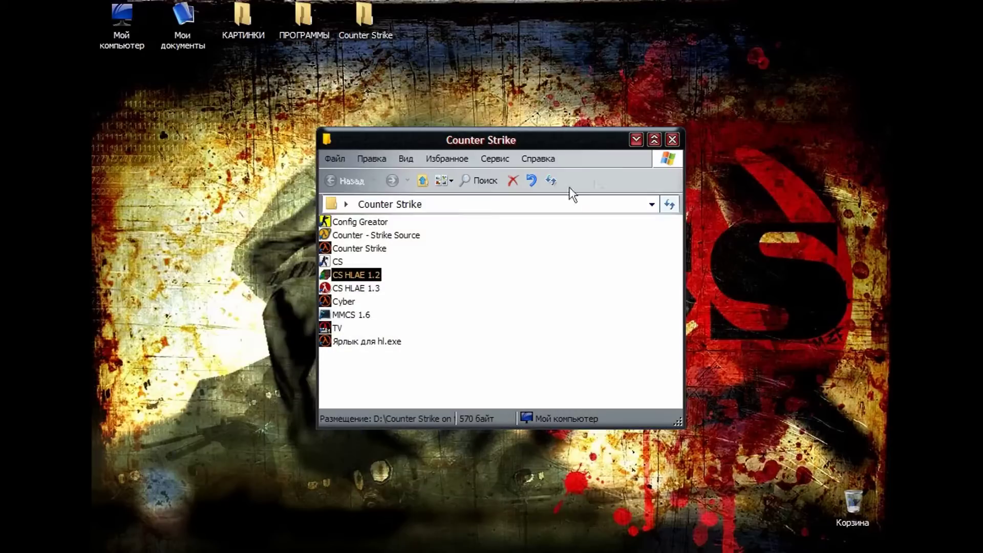
{"action": "left_click", "coordinate": [672, 139]}
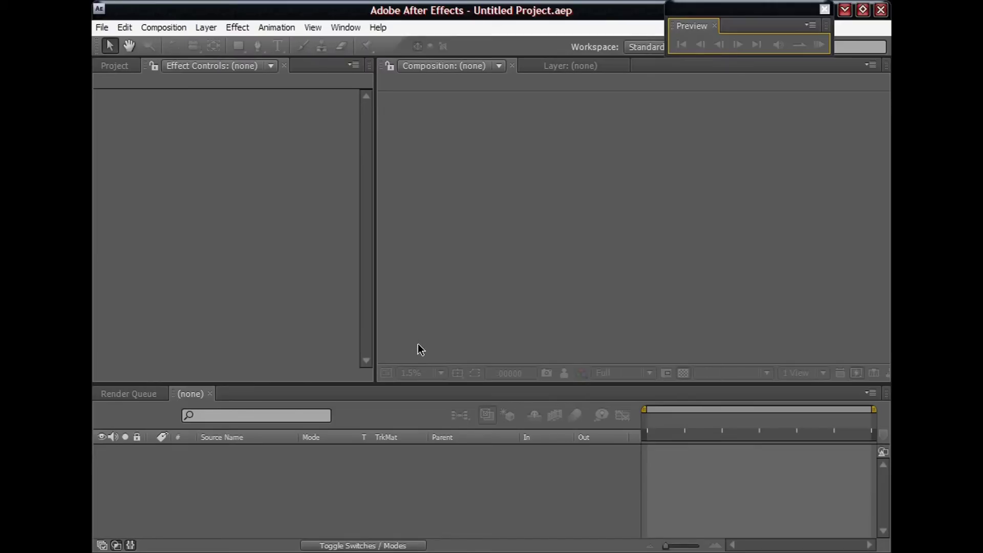
Step: Switch to Adobe After Effects, create the 1280 x 720 composition Comp 1 with the offered settings, and dismiss the welcome window
{"action": "left_click", "coordinate": [164, 69]}
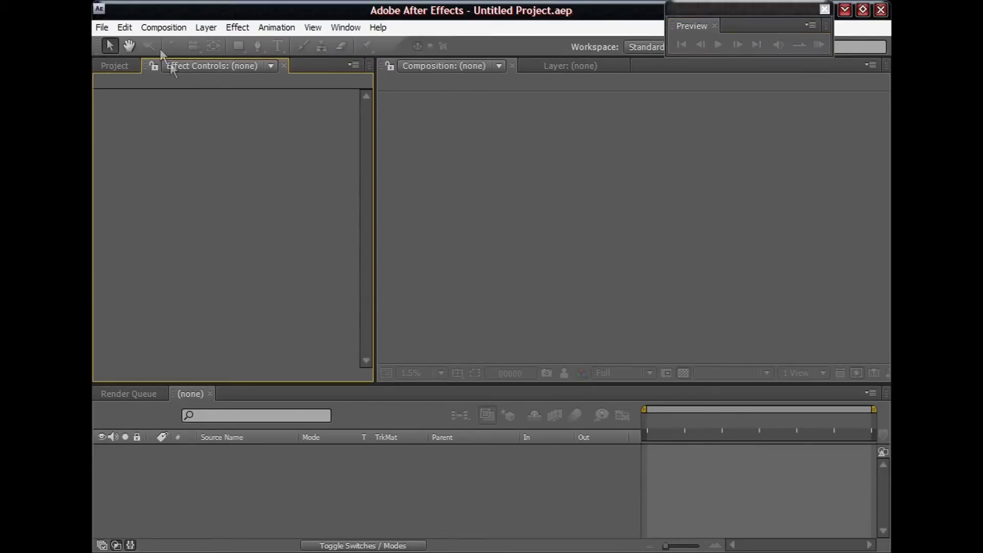
{"action": "left_click", "coordinate": [163, 27]}
{"action": "left_click", "coordinate": [172, 43]}
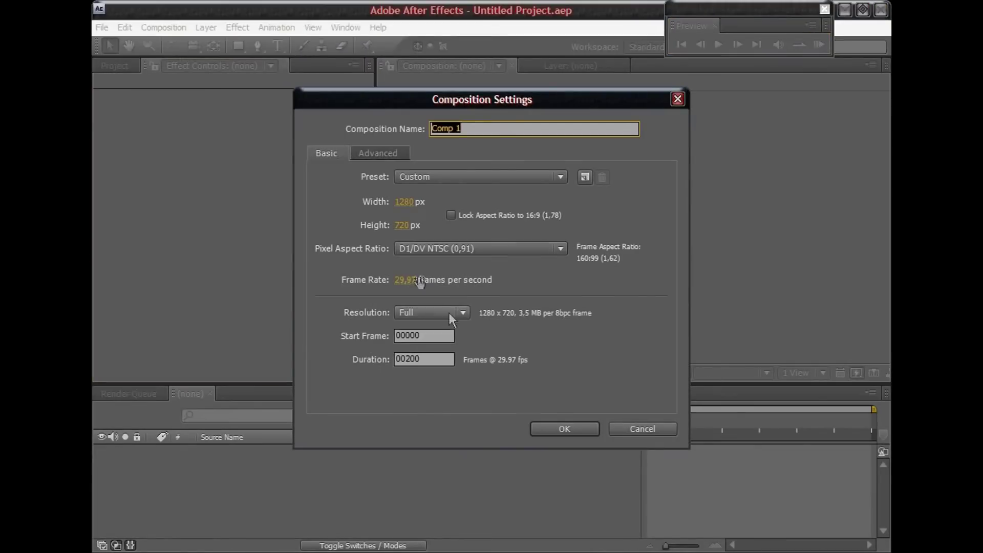
{"action": "left_click", "coordinate": [576, 428]}
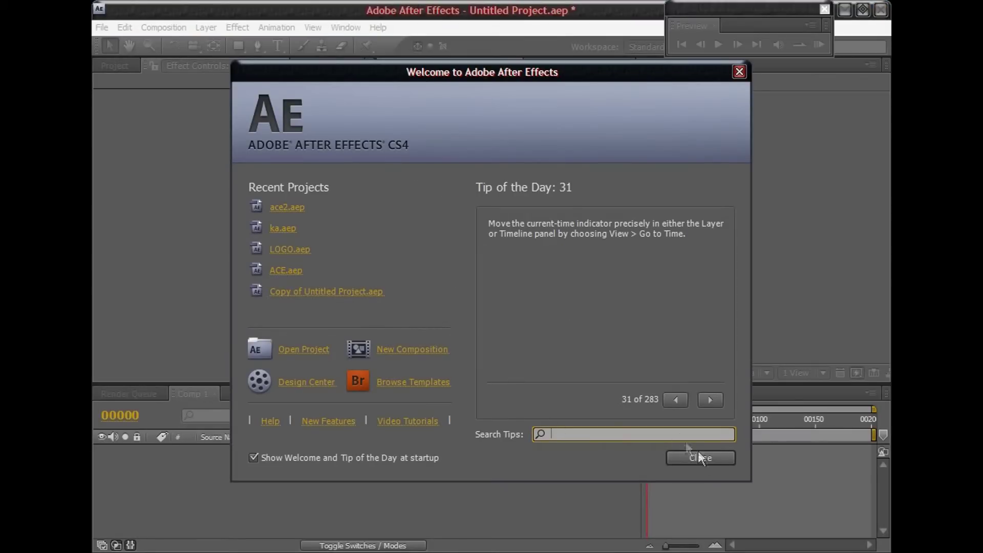
{"action": "left_click", "coordinate": [701, 458]}
{"action": "scroll", "coordinate": [634, 234], "scroll_direction": "up", "scroll_amount": 3}
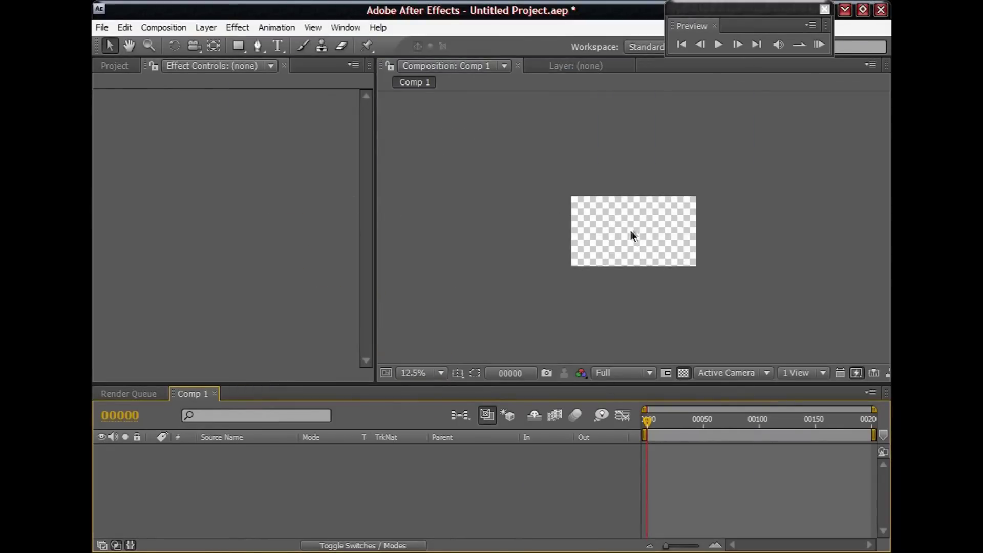
{"action": "scroll", "coordinate": [502, 217], "scroll_direction": "up", "scroll_amount": 3}
{"action": "scroll", "coordinate": [510, 218], "scroll_direction": "down", "scroll_amount": 3}
Step: Import the rr_00_entity TGA files from folder 3 of SKRIN on drive D as footage with Targa Sequence enabled
{"action": "key", "text": "ctrl+i"}
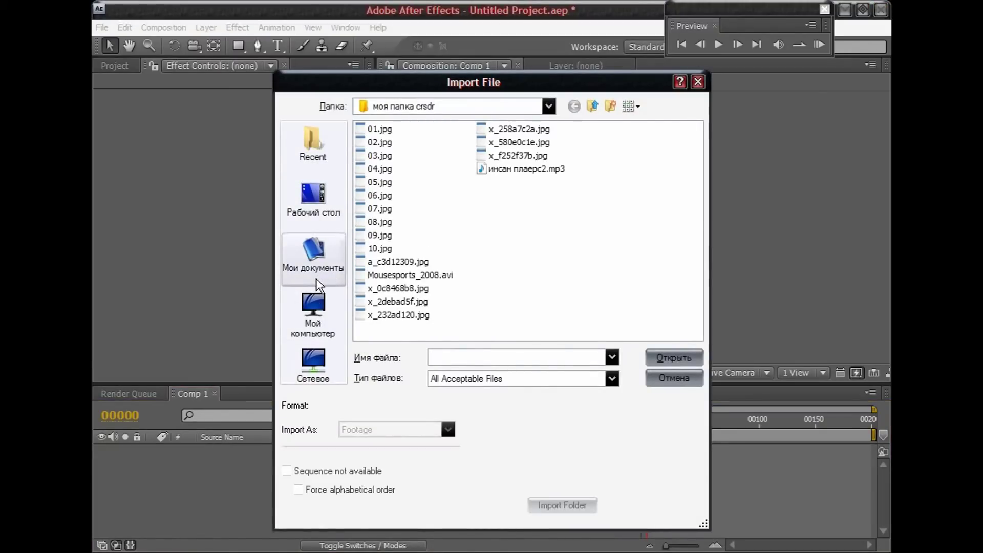
{"action": "left_click", "coordinate": [306, 313]}
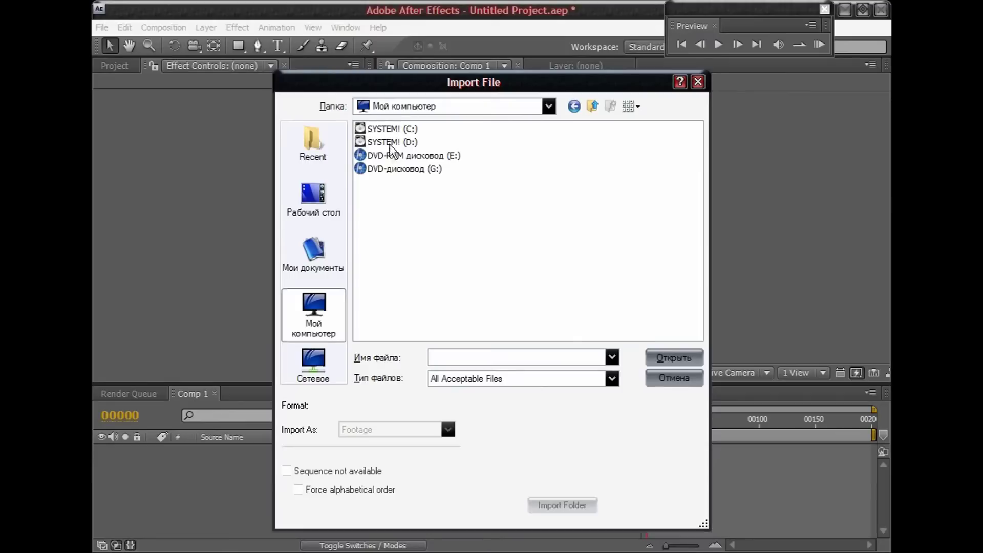
{"action": "double_click", "coordinate": [390, 142]}
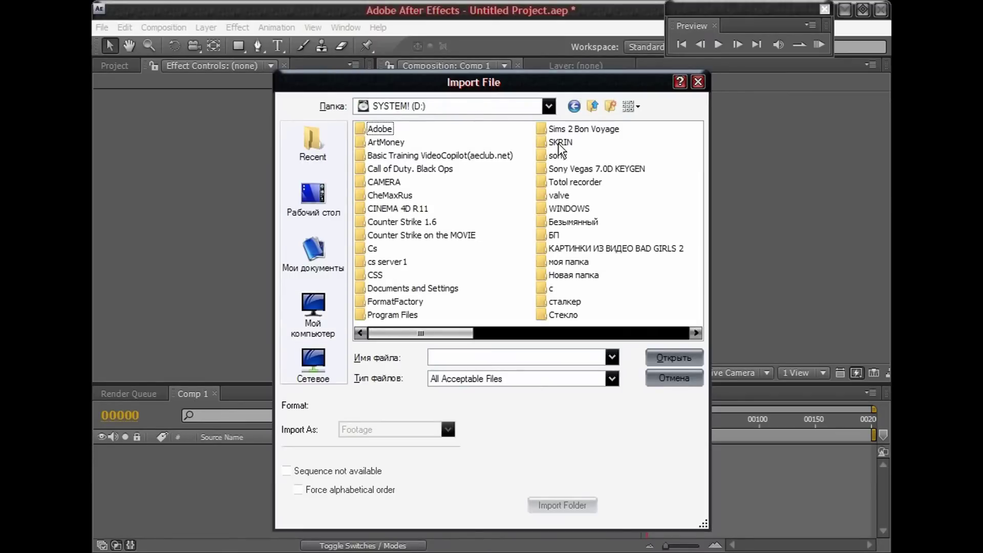
{"action": "double_click", "coordinate": [560, 143]}
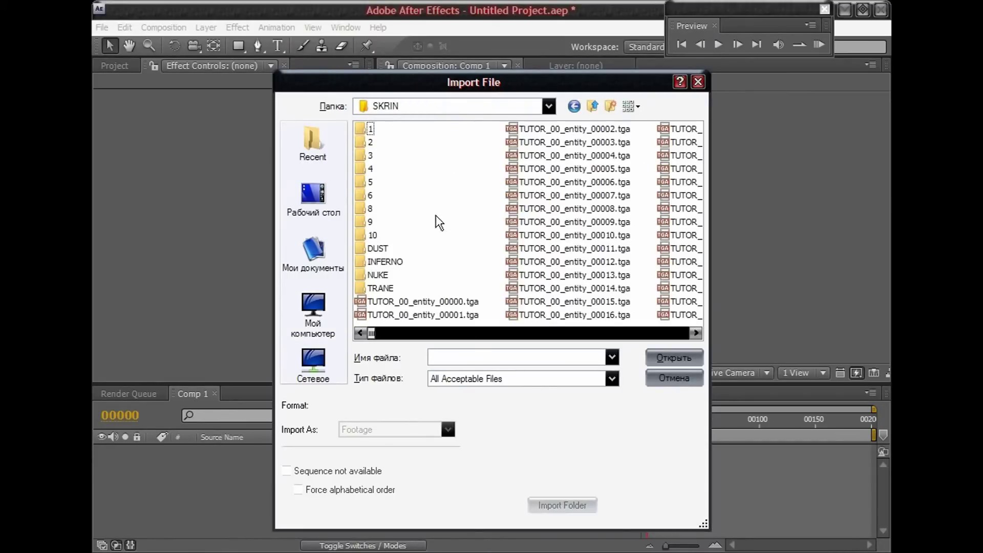
{"action": "double_click", "coordinate": [370, 156]}
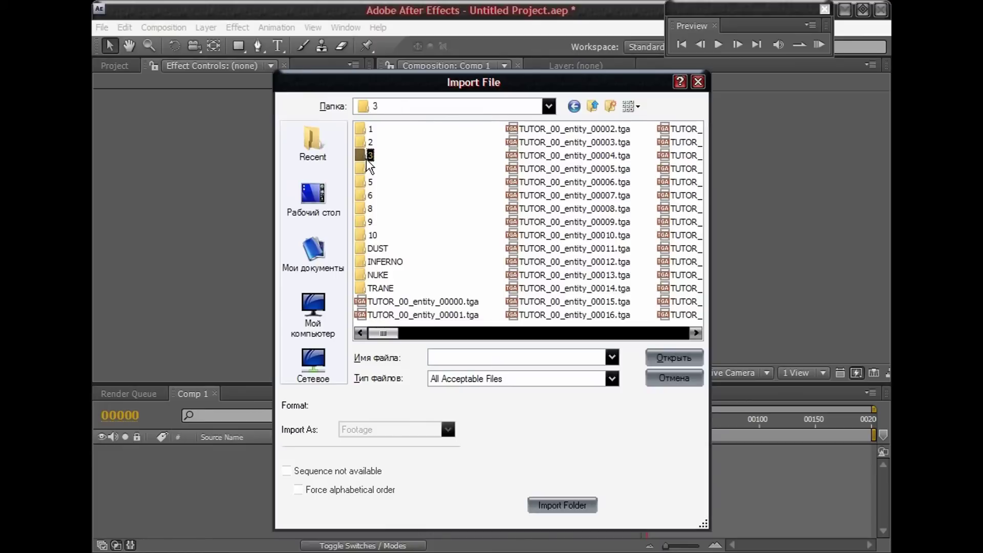
{"action": "left_click", "coordinate": [382, 131]}
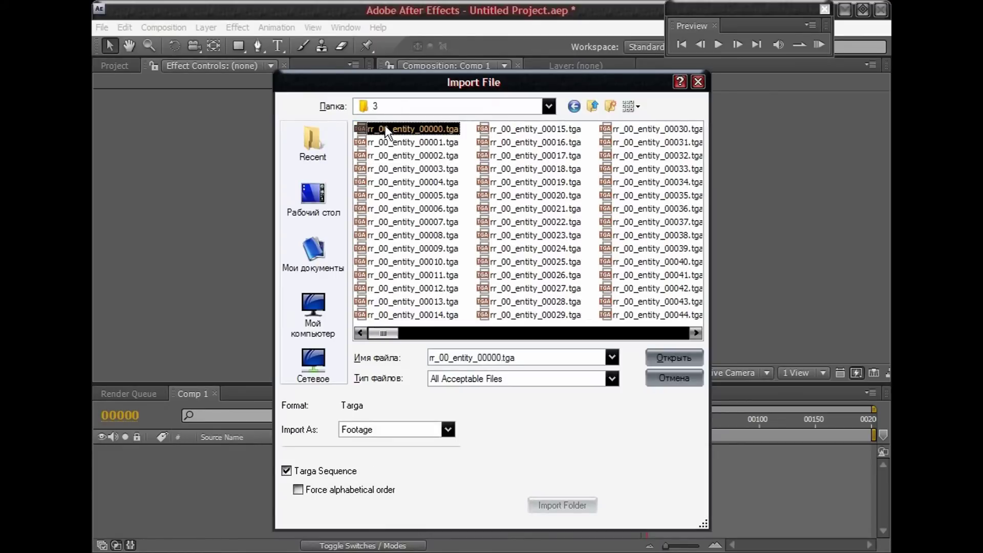
{"action": "left_click", "coordinate": [286, 471]}
{"action": "left_click", "coordinate": [286, 470]}
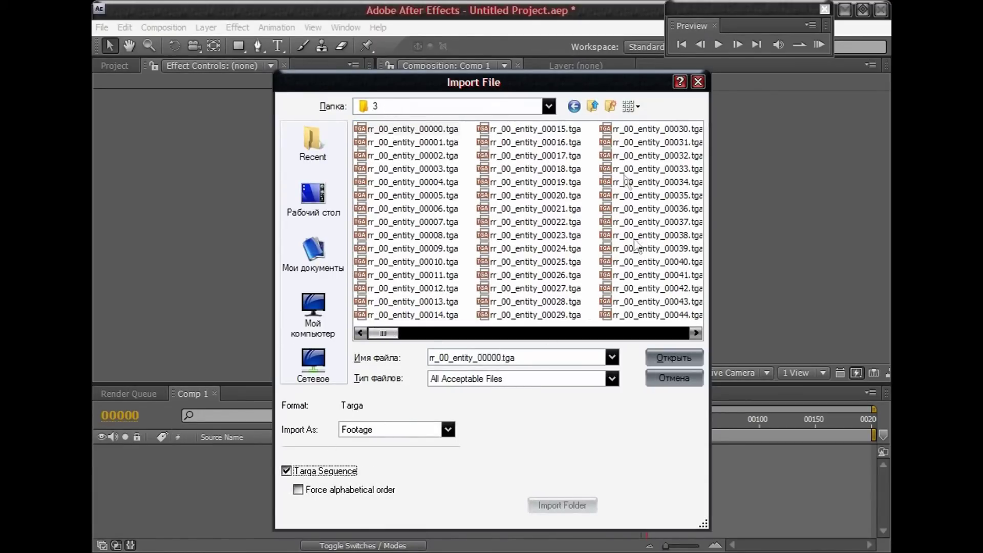
{"action": "left_click", "coordinate": [669, 361]}
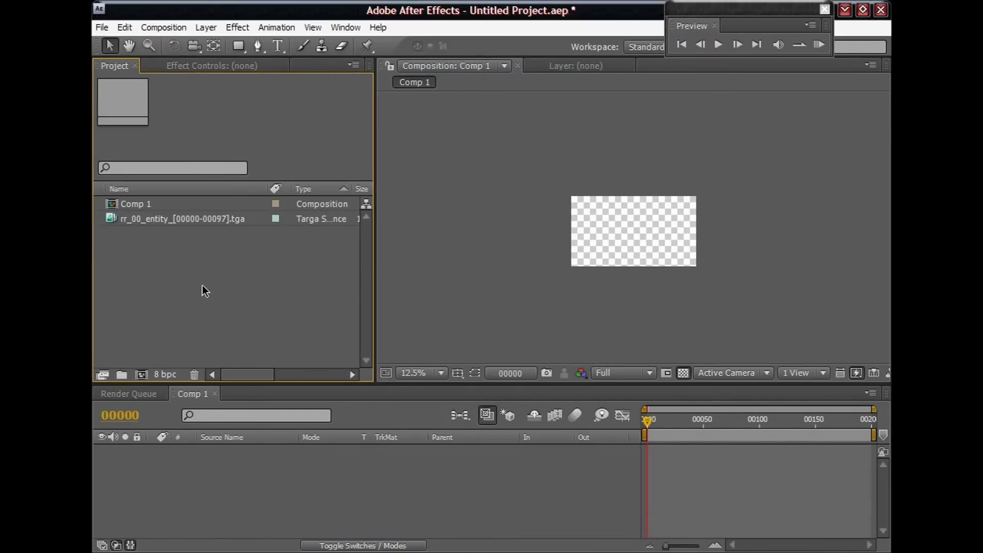
Step: Import the rr_00_world TGA files from the same folder as a Targa sequence, starting at rr_00_world_00000.tga
{"action": "double_click", "coordinate": [225, 254]}
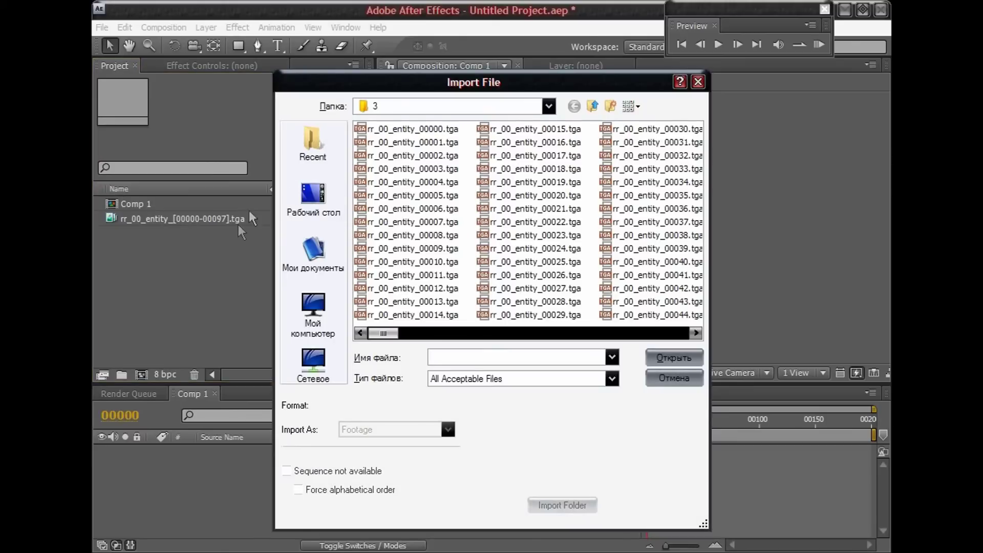
{"action": "left_click", "coordinate": [434, 147]}
{"action": "scroll", "coordinate": [565, 205], "scroll_direction": "down", "scroll_amount": 10}
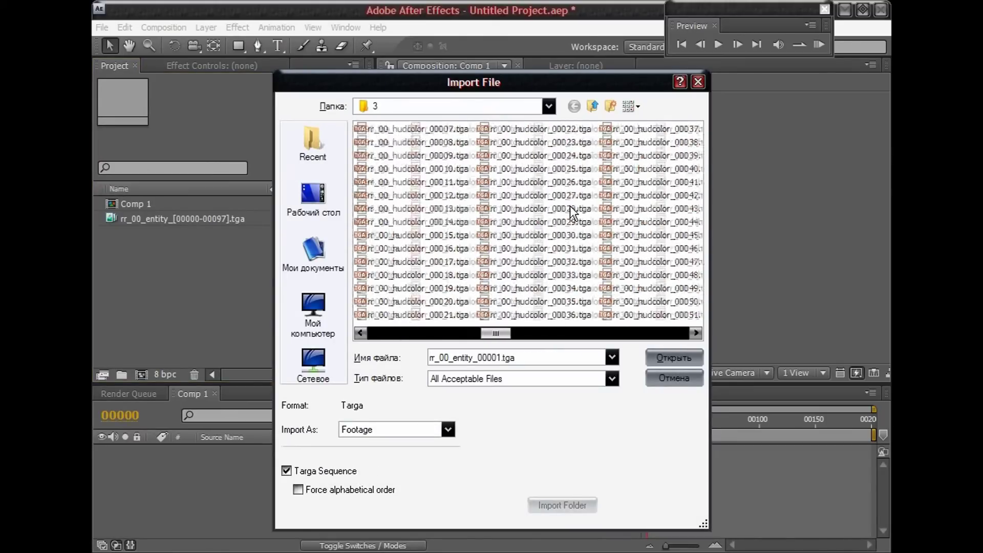
{"action": "scroll", "coordinate": [565, 201], "scroll_direction": "down", "scroll_amount": 5}
{"action": "left_click", "coordinate": [530, 155]}
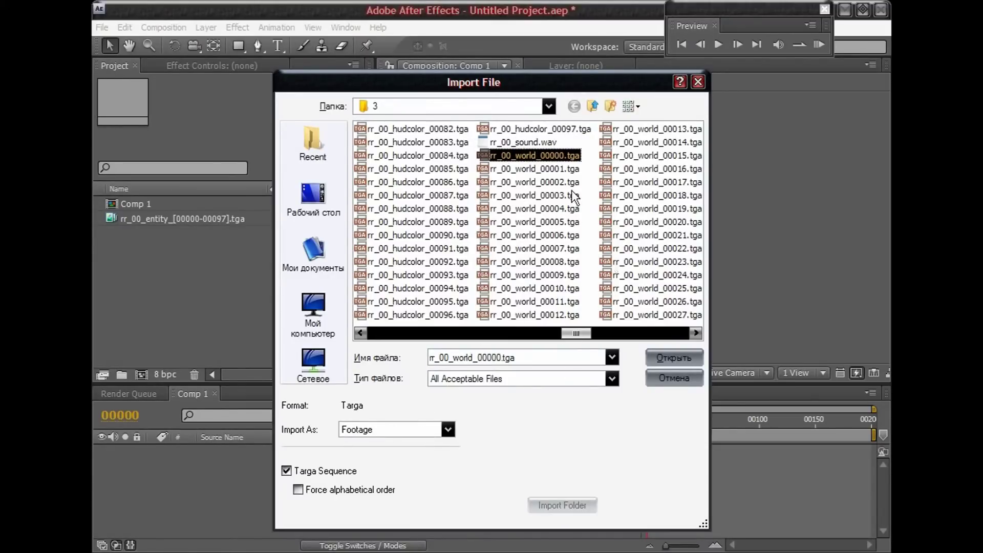
{"action": "left_click", "coordinate": [681, 358]}
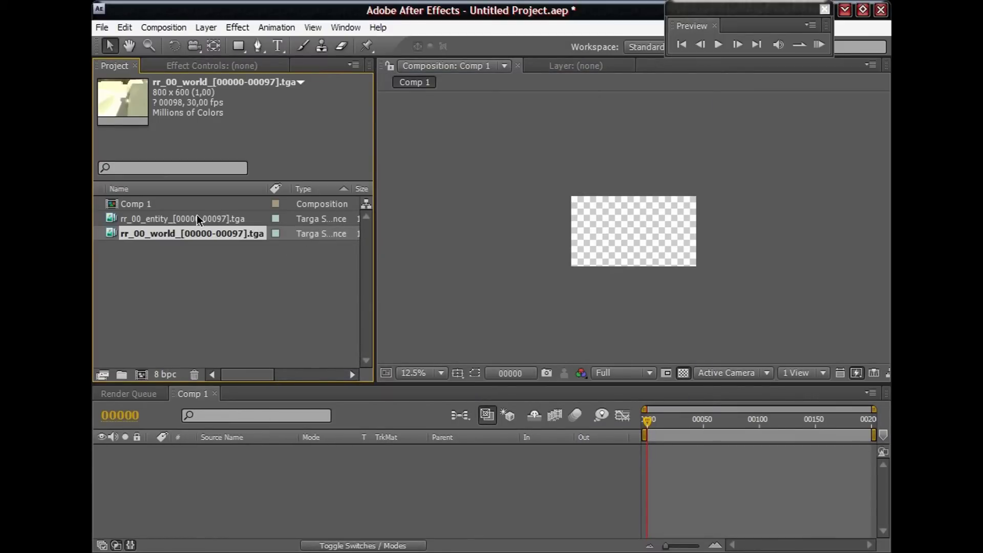
Step: Add both sequences to the Comp 1 timeline with entity above world, and rename the entity layer e and the world layer w
{"action": "left_click_drag", "start_coordinate": [192, 220], "coordinate": [205, 452]}
{"action": "left_click_drag", "start_coordinate": [202, 240], "coordinate": [238, 464]}
{"action": "left_click", "coordinate": [244, 455]}
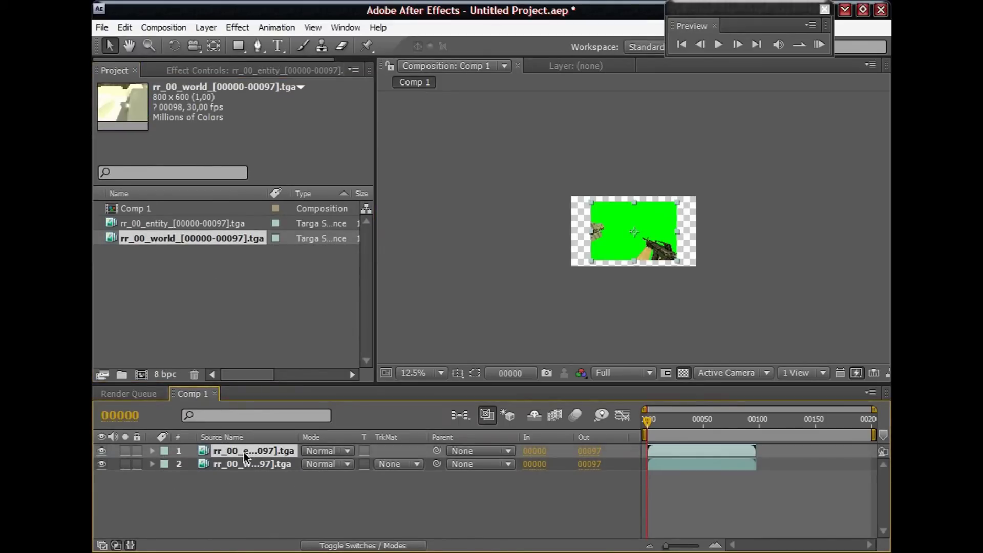
{"action": "key", "text": "Return"}
{"action": "type", "text": "уте"}
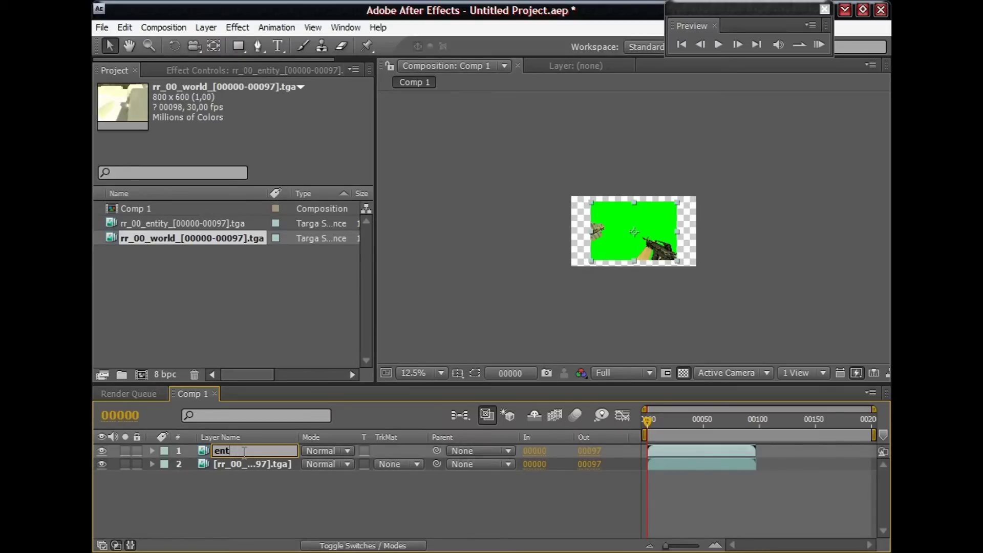
{"action": "key", "text": "Return"}
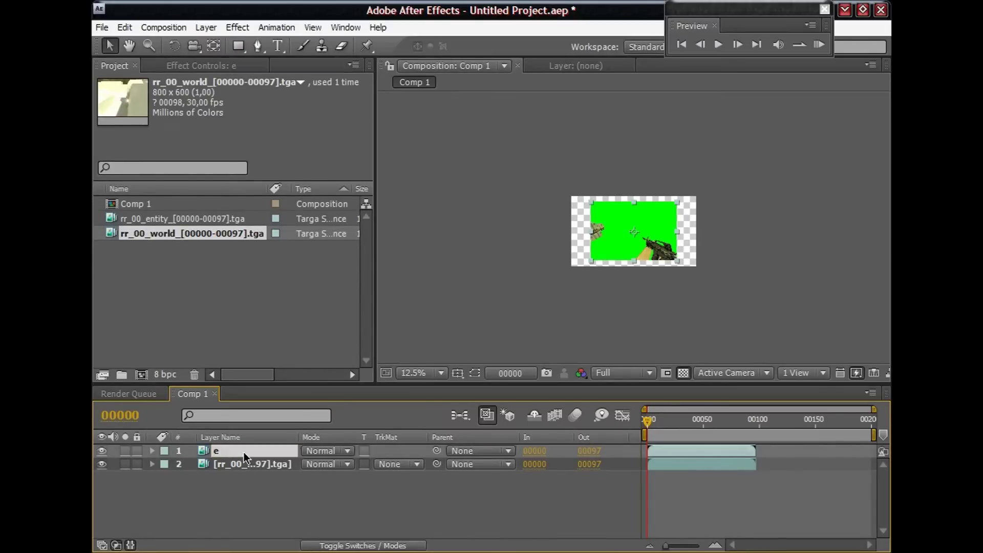
{"action": "left_click", "coordinate": [258, 466]}
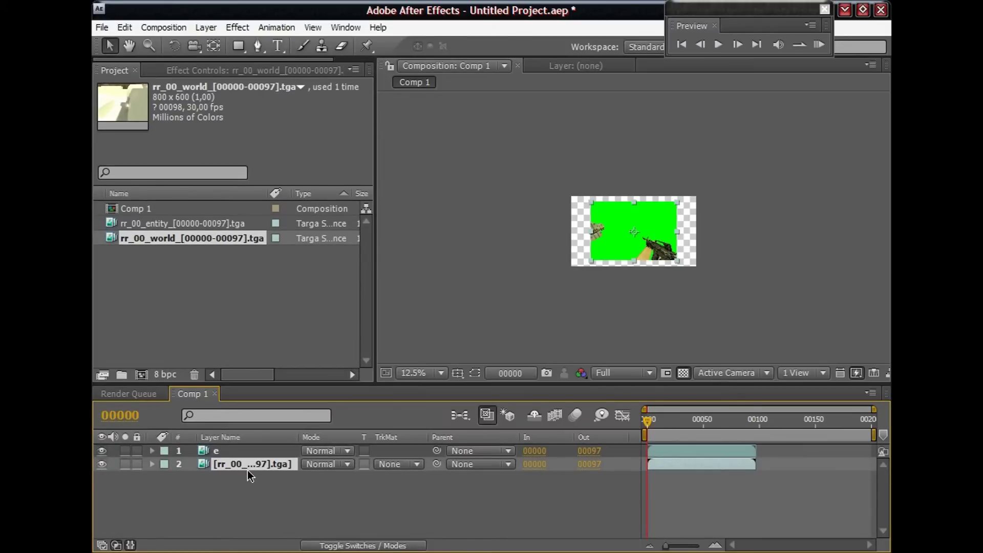
{"action": "key", "text": "Return"}
{"action": "type", "text": "w"}
{"action": "key", "text": "Return"}
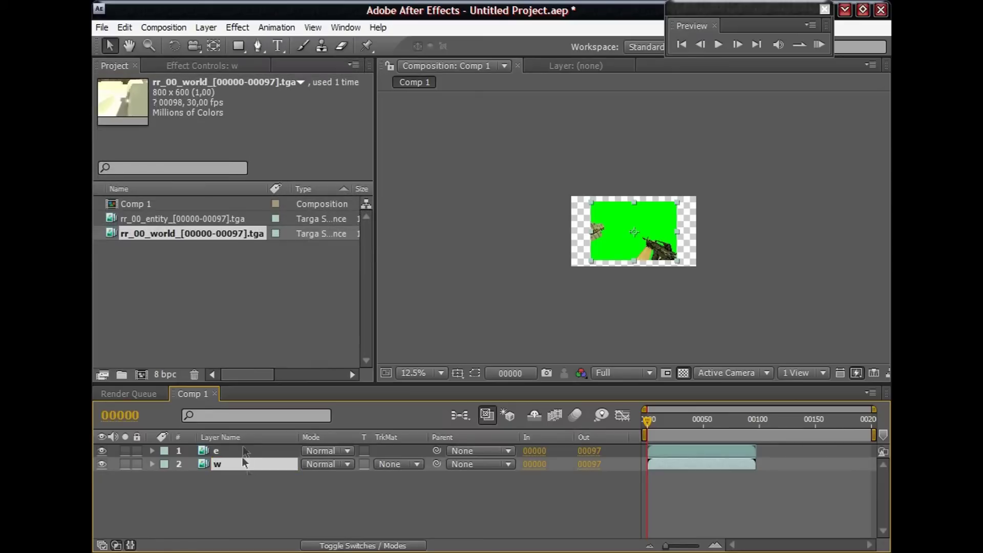
{"action": "left_click", "coordinate": [264, 490]}
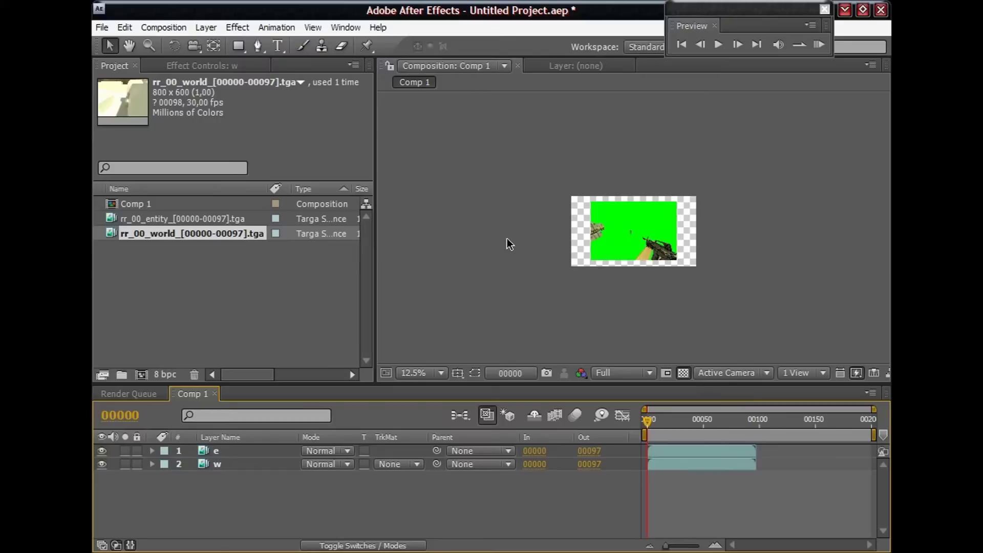
Step: Stretch layers e and w together so that they fill the whole composition frame
{"action": "left_click", "coordinate": [636, 238]}
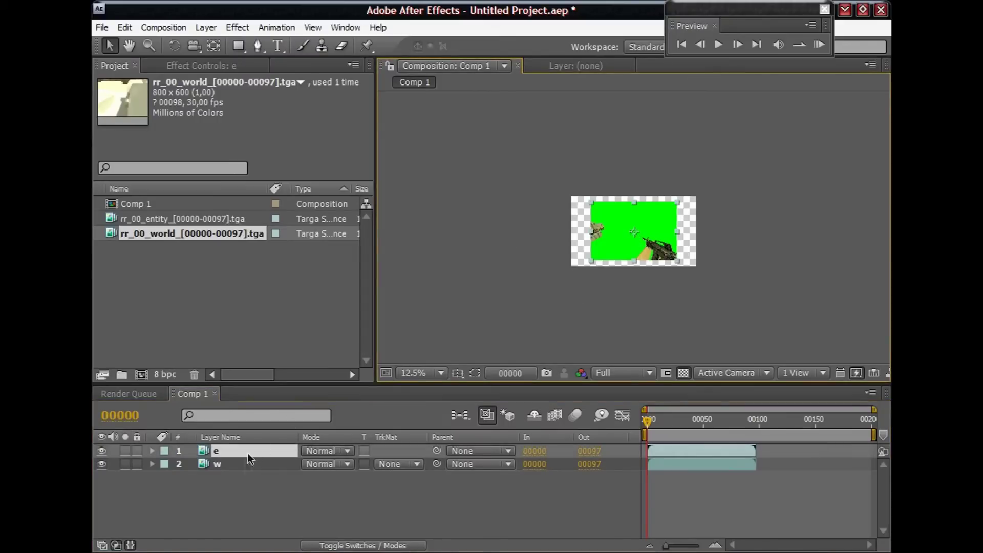
{"action": "left_click", "coordinate": [220, 464], "text": "shift"}
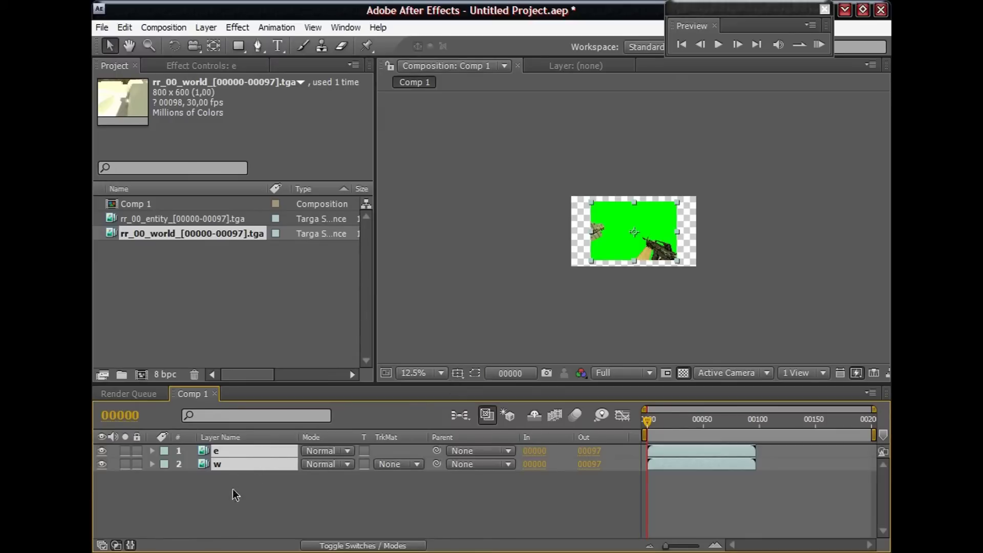
{"action": "scroll", "coordinate": [563, 241], "scroll_direction": "up", "scroll_amount": 2}
{"action": "scroll", "coordinate": [437, 148], "scroll_direction": "down", "scroll_amount": 1}
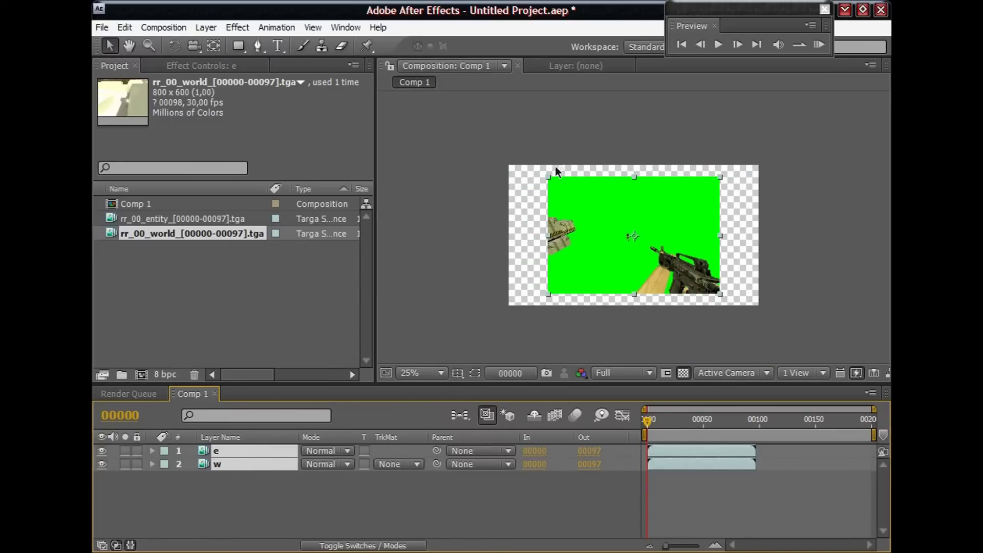
{"action": "left_click_drag", "start_coordinate": [548, 178], "coordinate": [509, 165]}
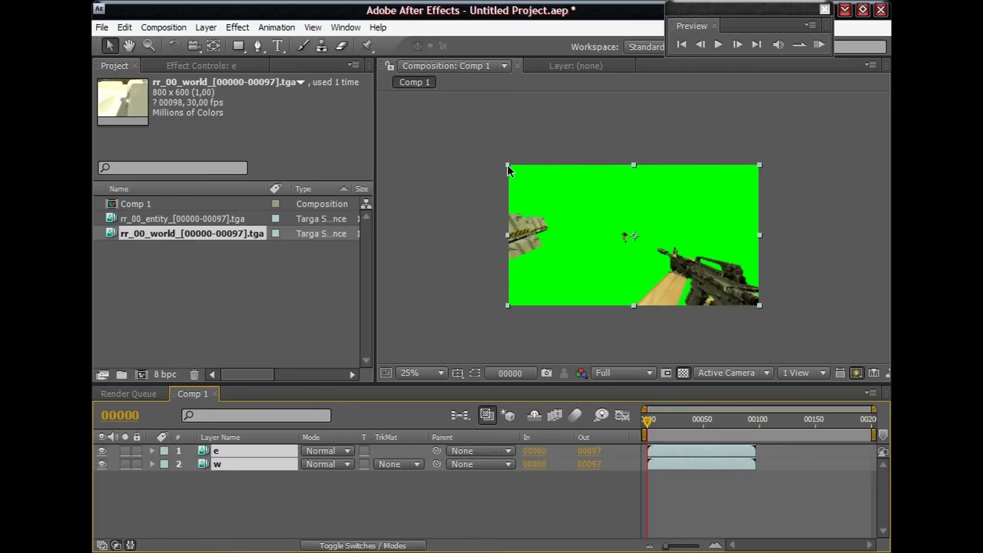
{"action": "left_click", "coordinate": [507, 165]}
{"action": "left_click", "coordinate": [607, 222]}
Step: Set the current time to frame 36, end the work area near the end of the footage, and trim the composition to it
{"action": "left_click", "coordinate": [687, 421]}
{"action": "left_click_drag", "start_coordinate": [875, 433], "coordinate": [757, 435]}
{"action": "right_click", "coordinate": [756, 434]}
{"action": "left_click", "coordinate": [789, 467]}
Step: Apply the Color Key effect to layer e to key out its green background
{"action": "key", "text": "period"}
{"action": "key", "text": "period"}
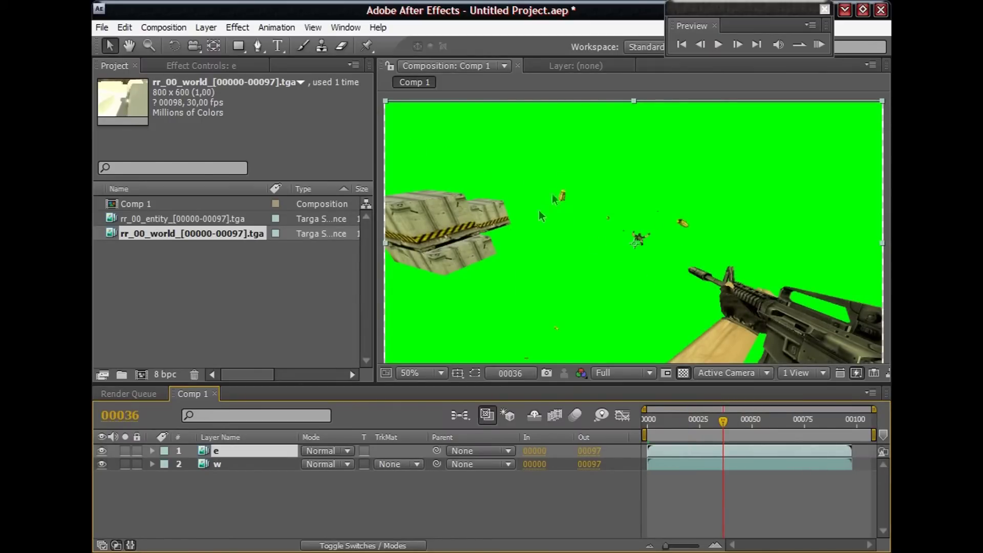
{"action": "left_click", "coordinate": [190, 64]}
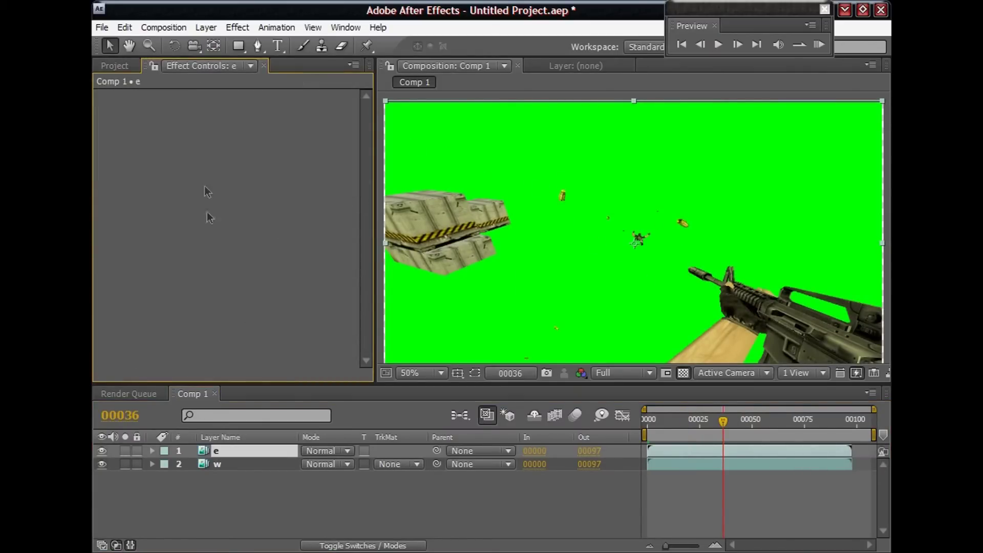
{"action": "right_click", "coordinate": [207, 218]}
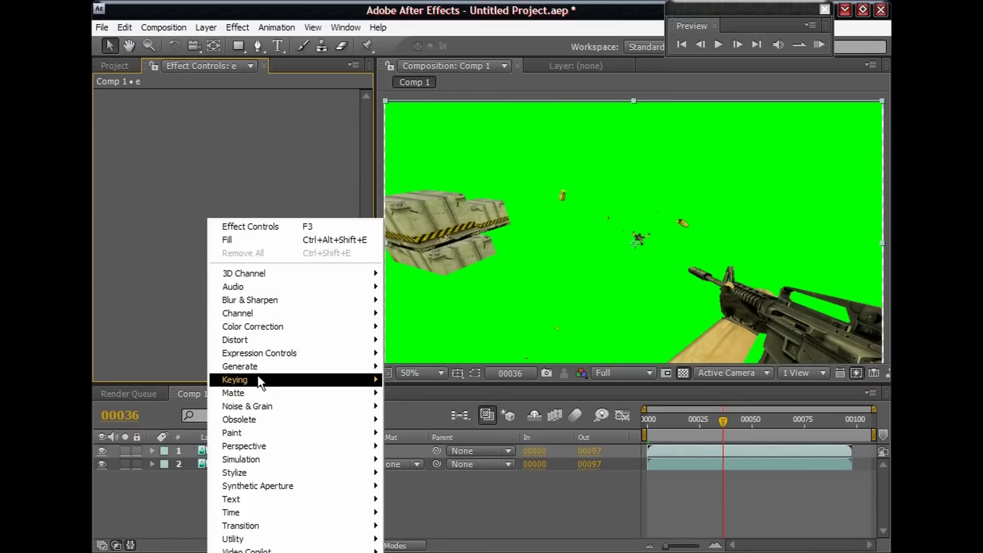
{"action": "mouse_move", "coordinate": [257, 378]}
{"action": "left_click", "coordinate": [440, 406]}
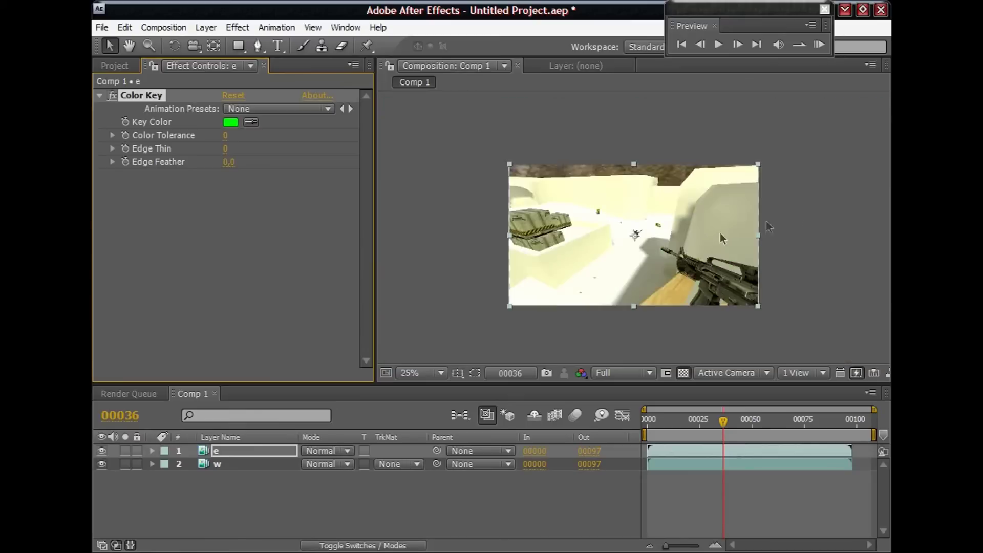
{"action": "left_click", "coordinate": [321, 490]}
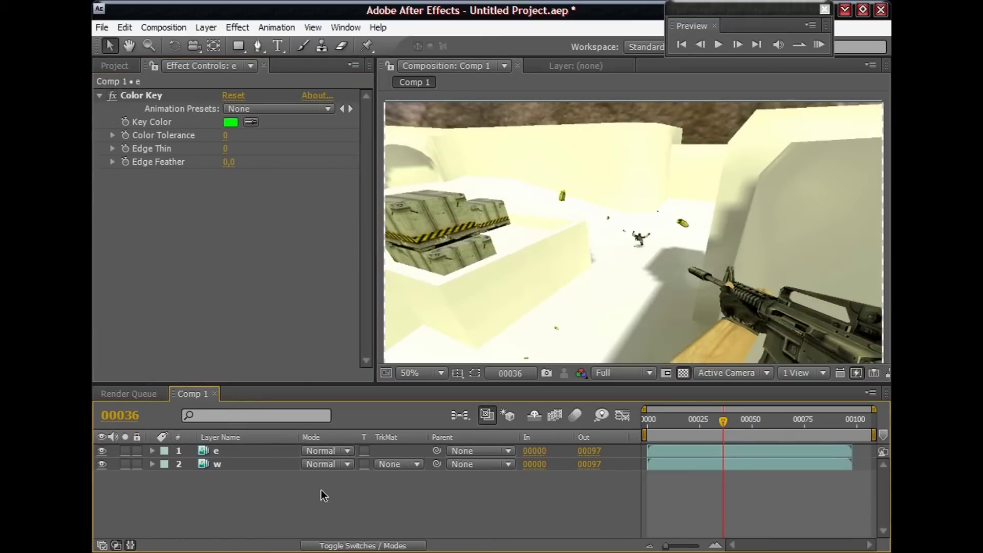
Step: Create a composition-sized solid in colour FC5600 and place it between layers e and w
{"action": "key", "text": "ctrl+y"}
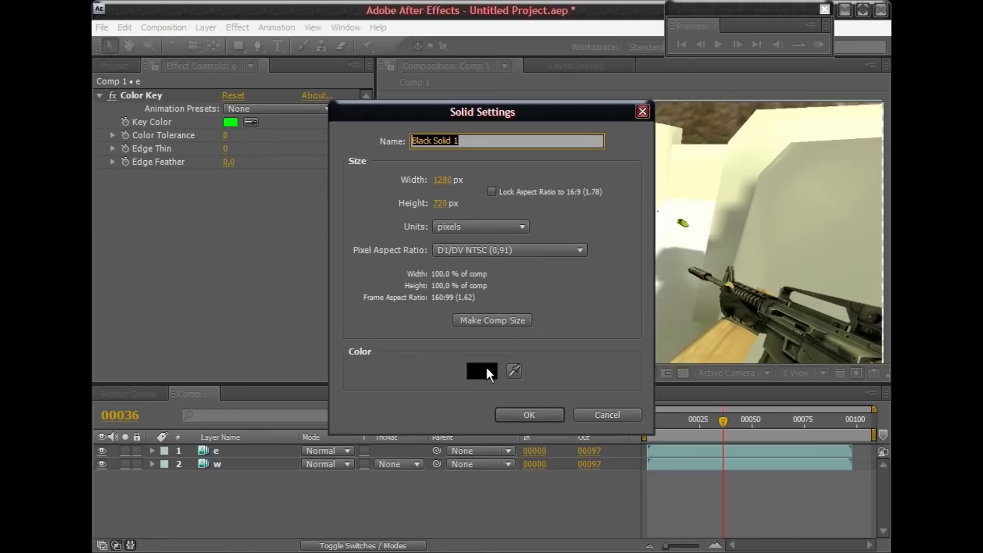
{"action": "left_click", "coordinate": [481, 369]}
{"action": "left_click", "coordinate": [373, 433]}
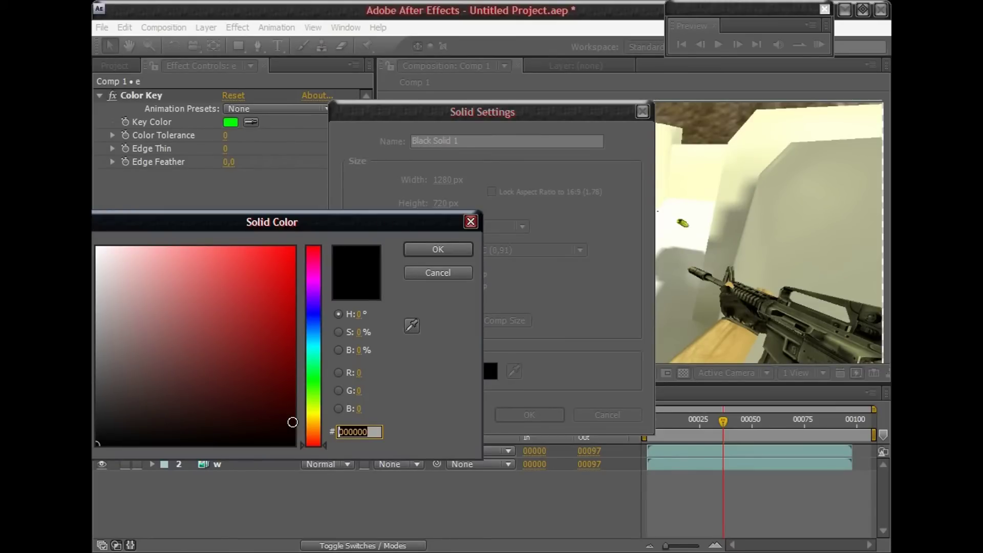
{"action": "type", "text": "FC5600"}
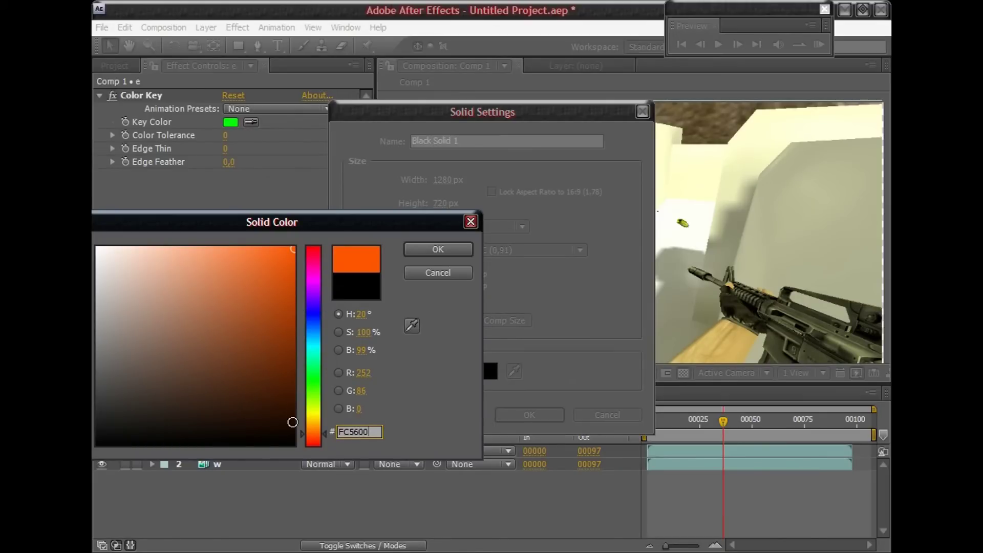
{"action": "left_click", "coordinate": [450, 249]}
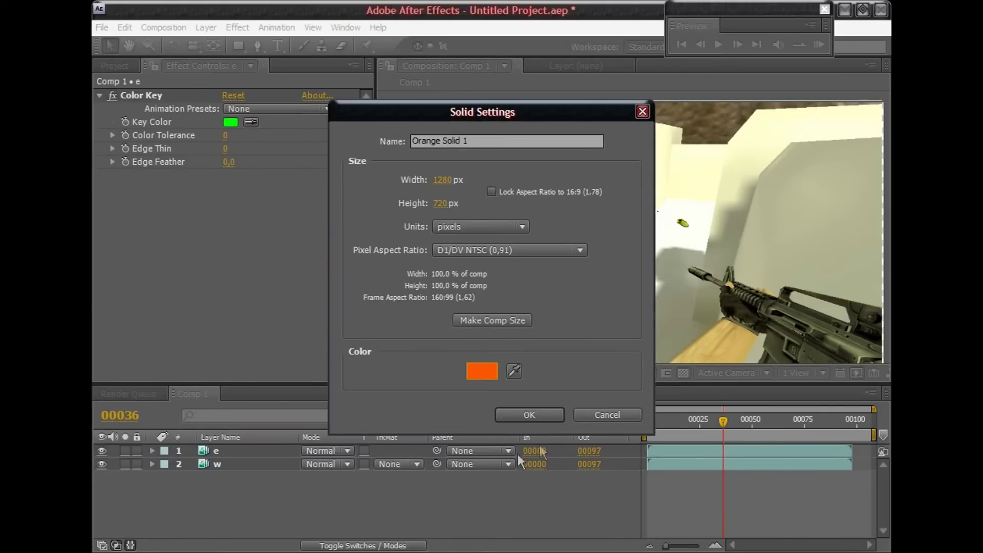
{"action": "left_click", "coordinate": [529, 415]}
{"action": "left_click_drag", "start_coordinate": [272, 452], "coordinate": [272, 469]}
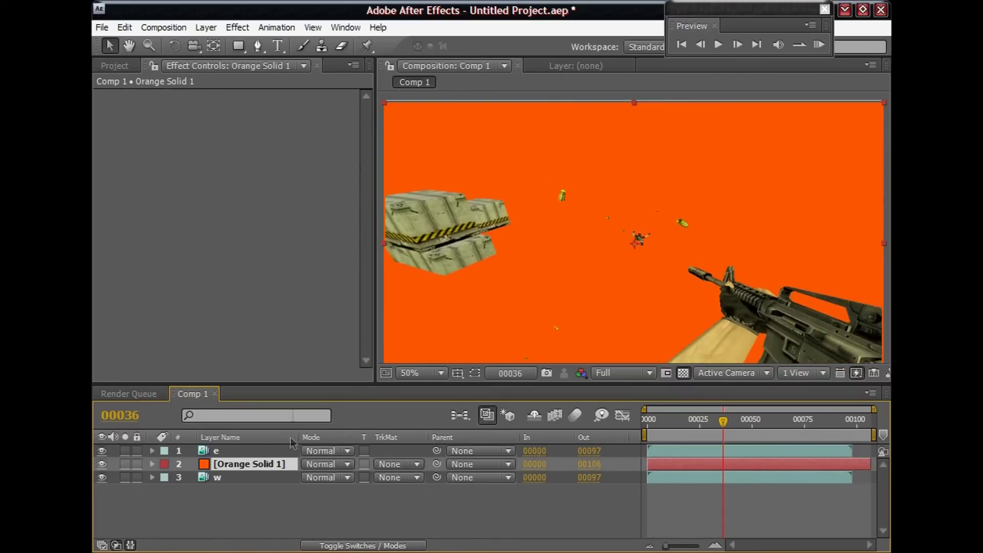
Step: Set the orange solid's blending mode to Multiply and select layer e
{"action": "left_click", "coordinate": [323, 465]}
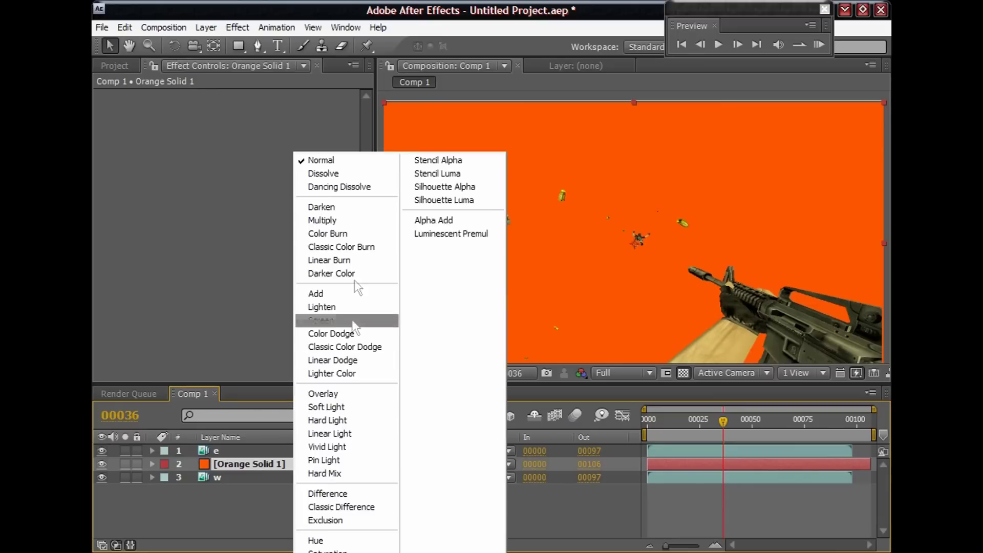
{"action": "left_click", "coordinate": [356, 223]}
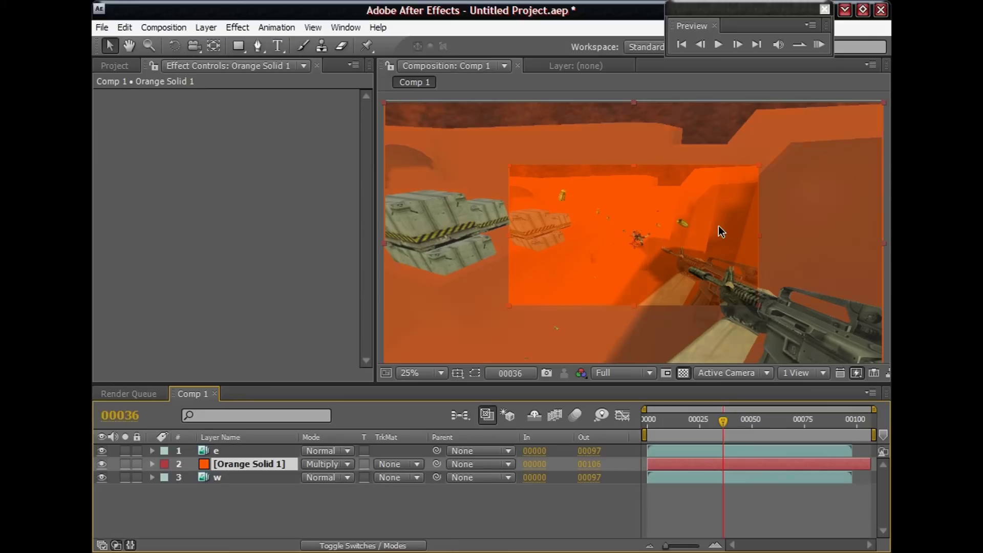
{"action": "left_click", "coordinate": [219, 451]}
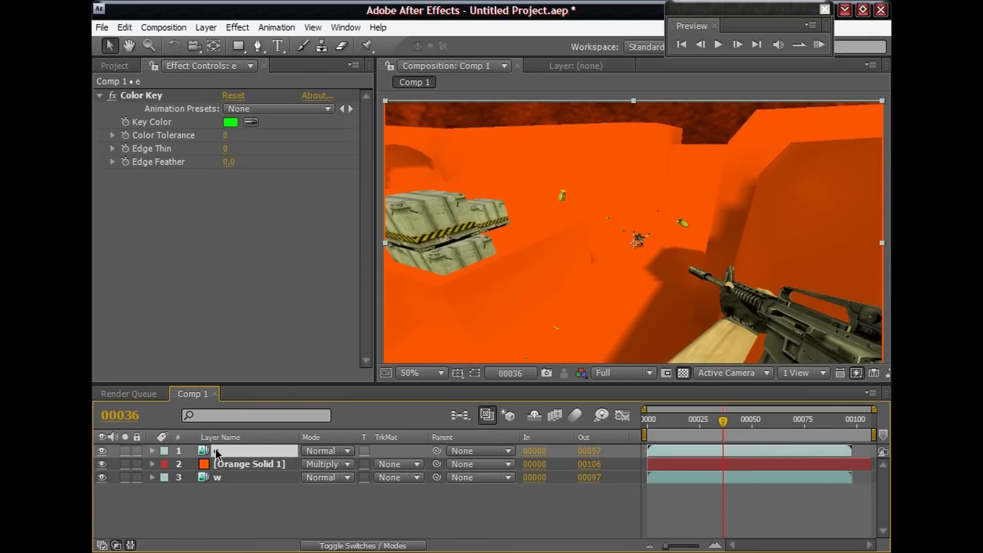
Step: Apply a Fill effect to layer e and set its colour to white, FFFFFF
{"action": "left_click", "coordinate": [100, 97]}
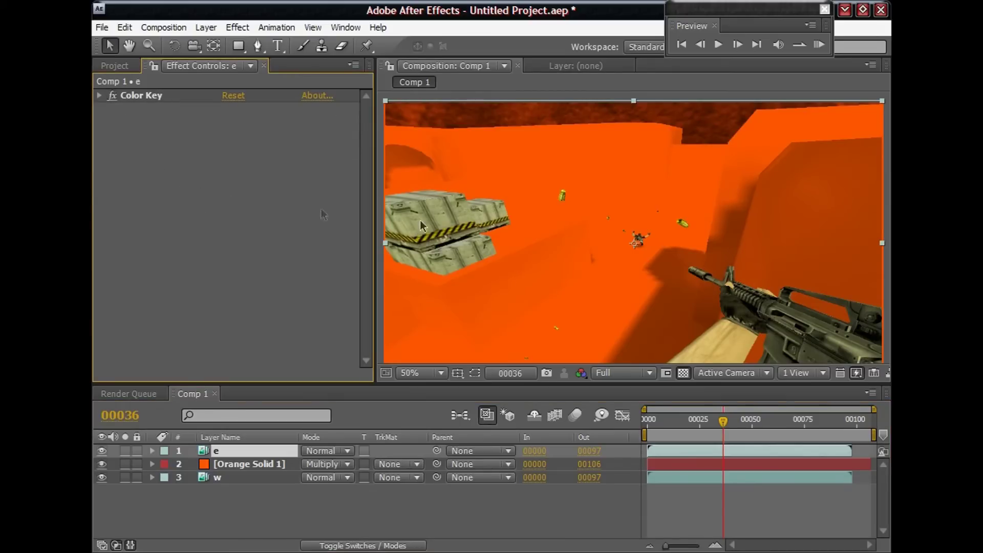
{"action": "right_click", "coordinate": [193, 201]}
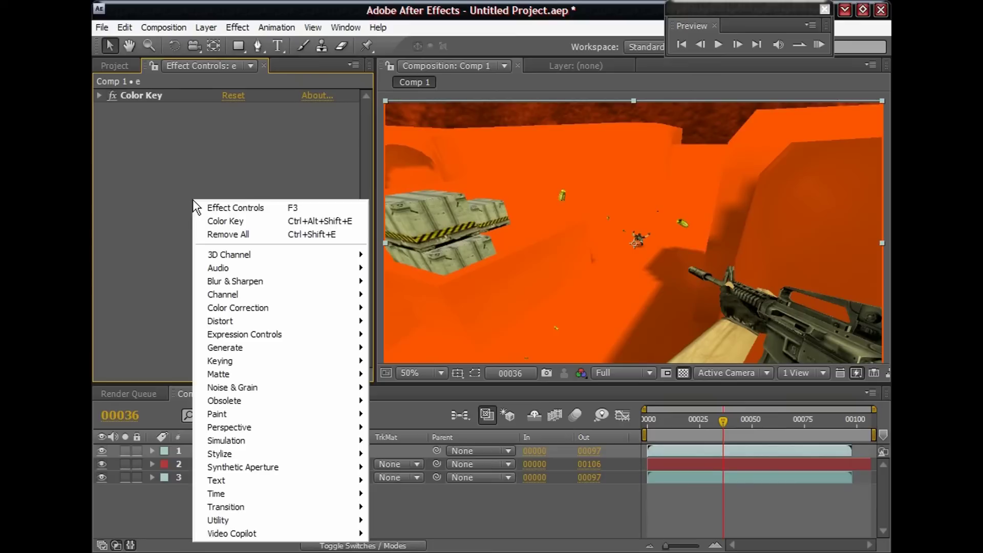
{"action": "mouse_move", "coordinate": [258, 312]}
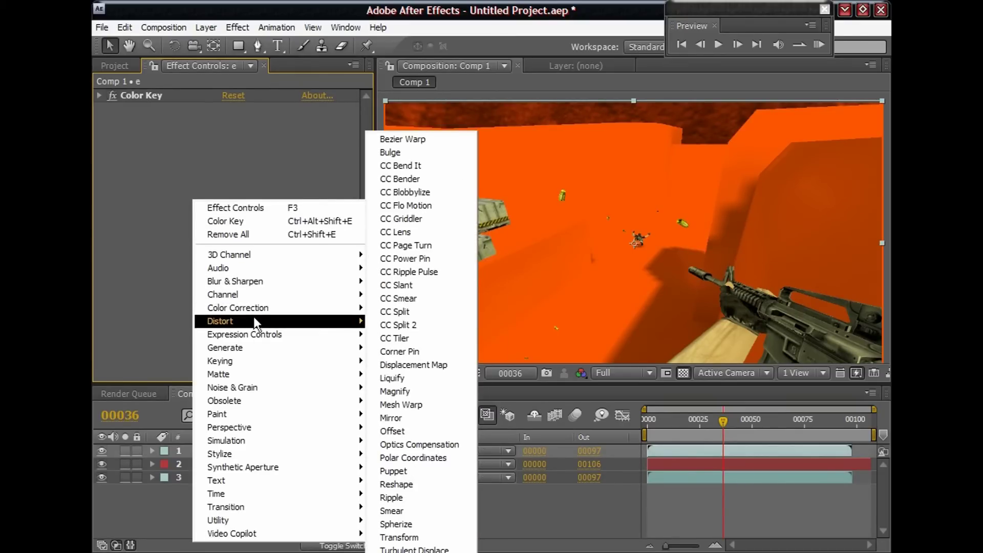
{"action": "mouse_move", "coordinate": [246, 349]}
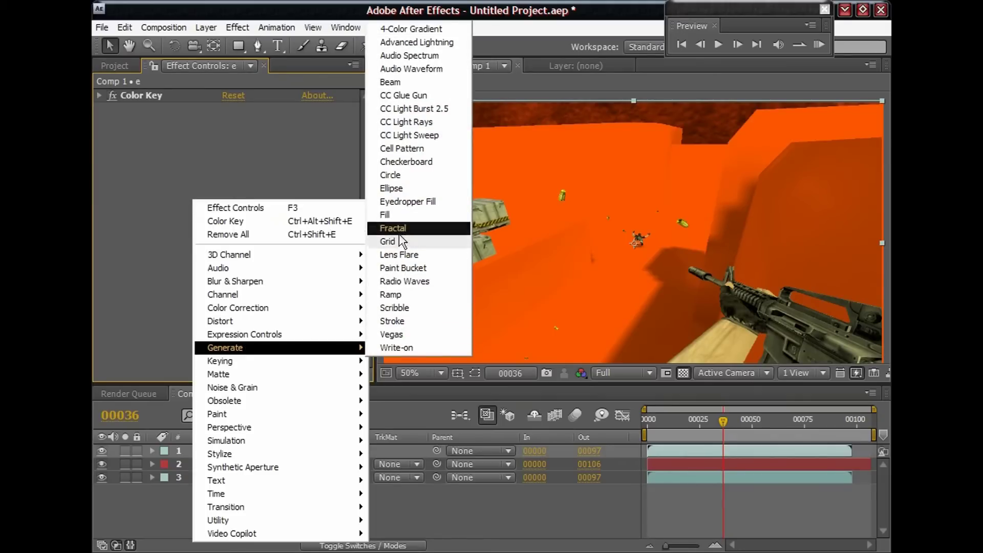
{"action": "left_click", "coordinate": [395, 220]}
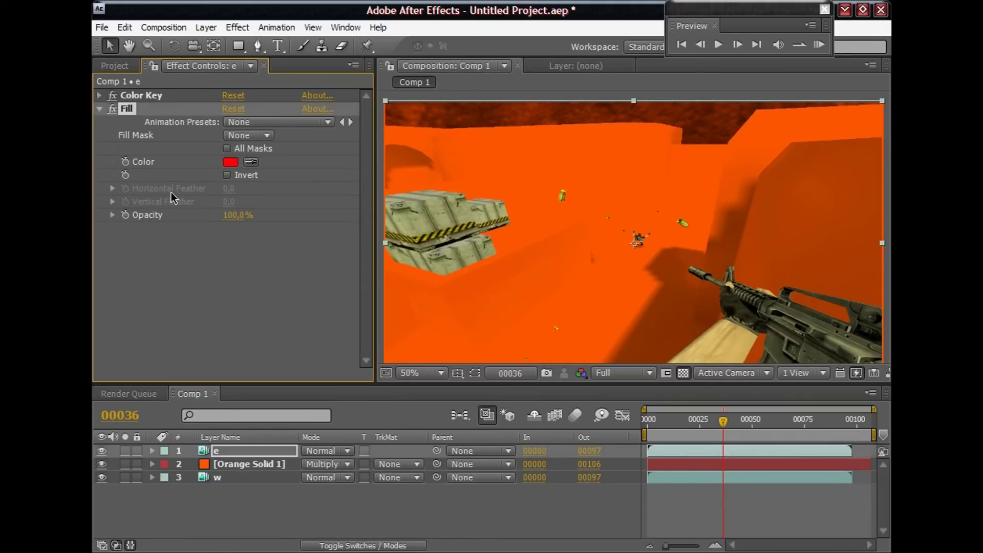
{"action": "left_click", "coordinate": [231, 162]}
{"action": "left_click", "coordinate": [97, 247]}
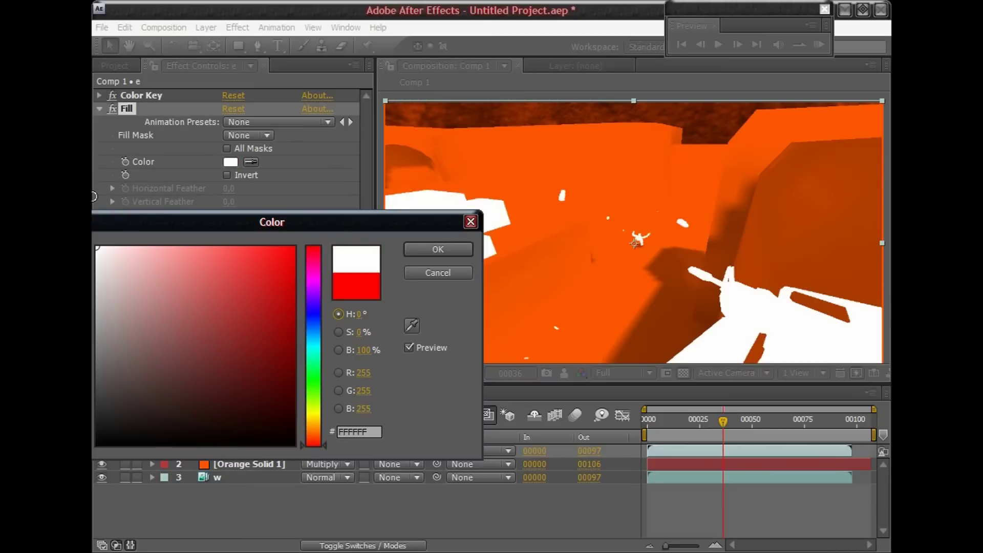
{"action": "left_click", "coordinate": [440, 249]}
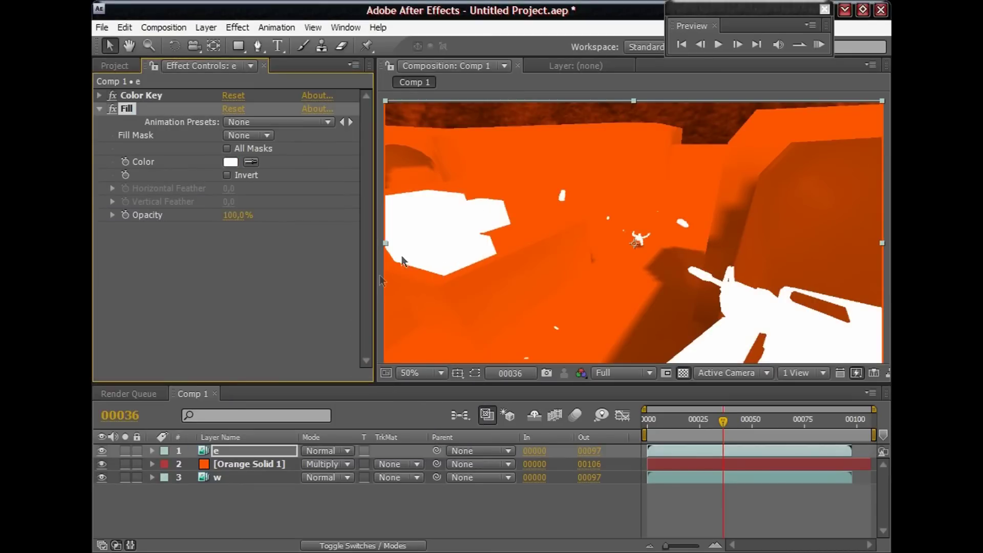
{"action": "left_click", "coordinate": [100, 109]}
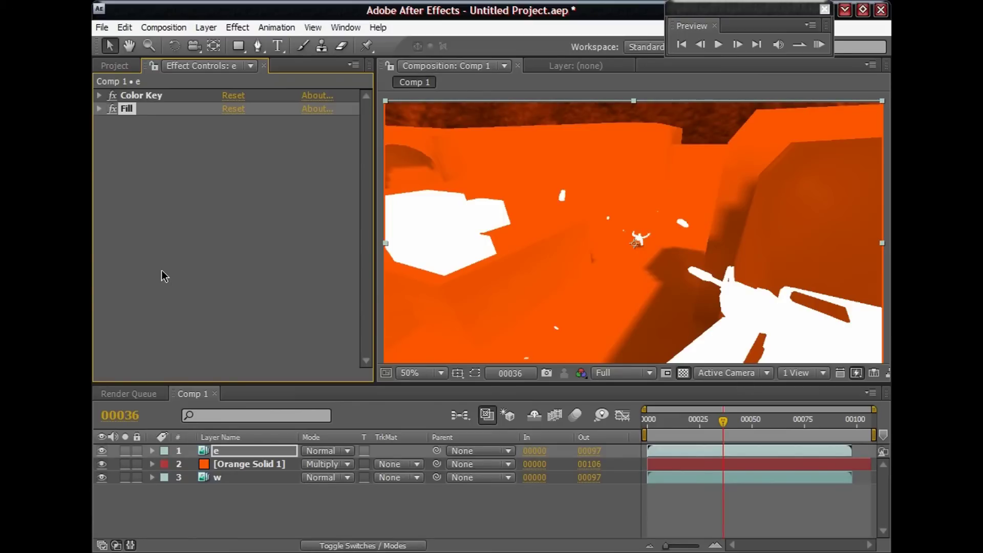
Step: Add a Glow effect to layer e and set its glow intensity to 2
{"action": "right_click", "coordinate": [175, 184]}
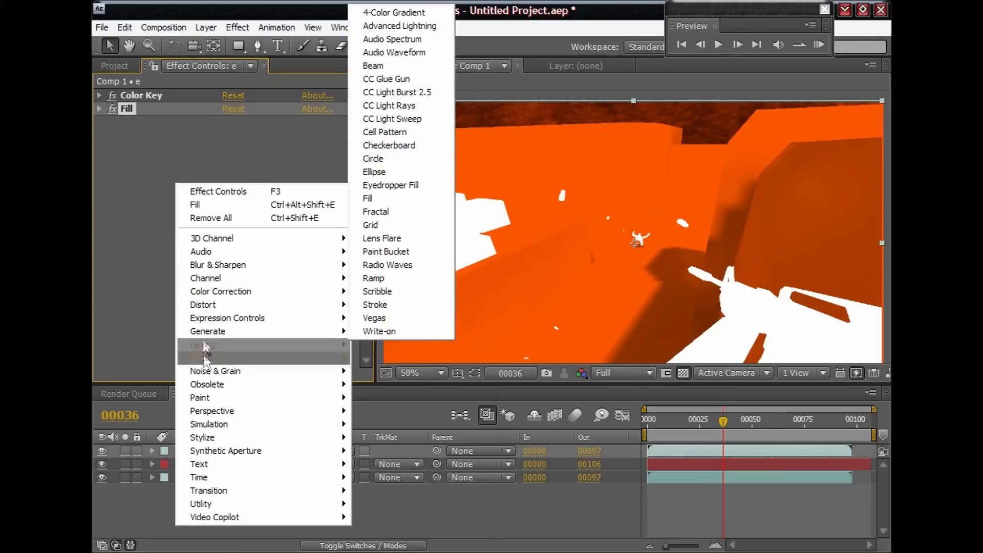
{"action": "mouse_move", "coordinate": [207, 439]}
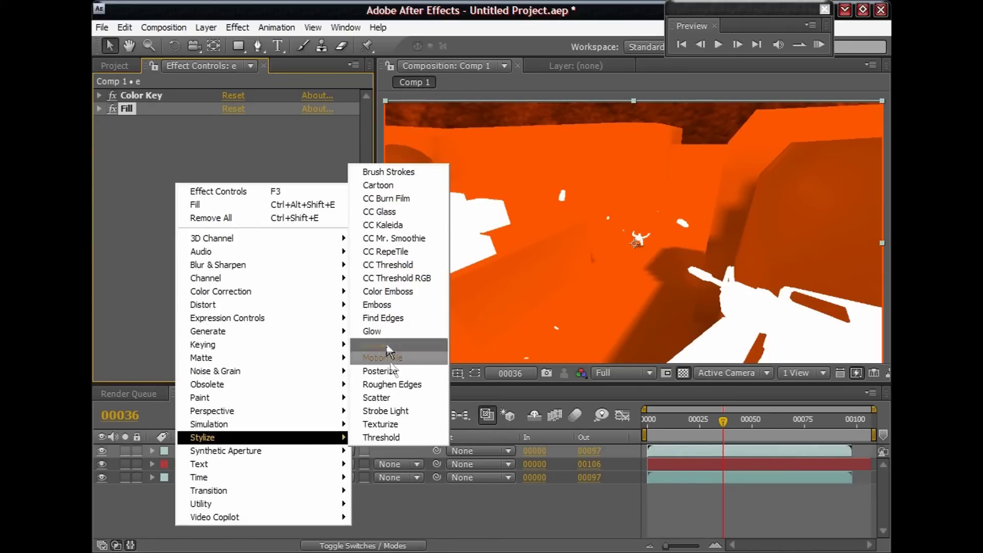
{"action": "left_click", "coordinate": [382, 331]}
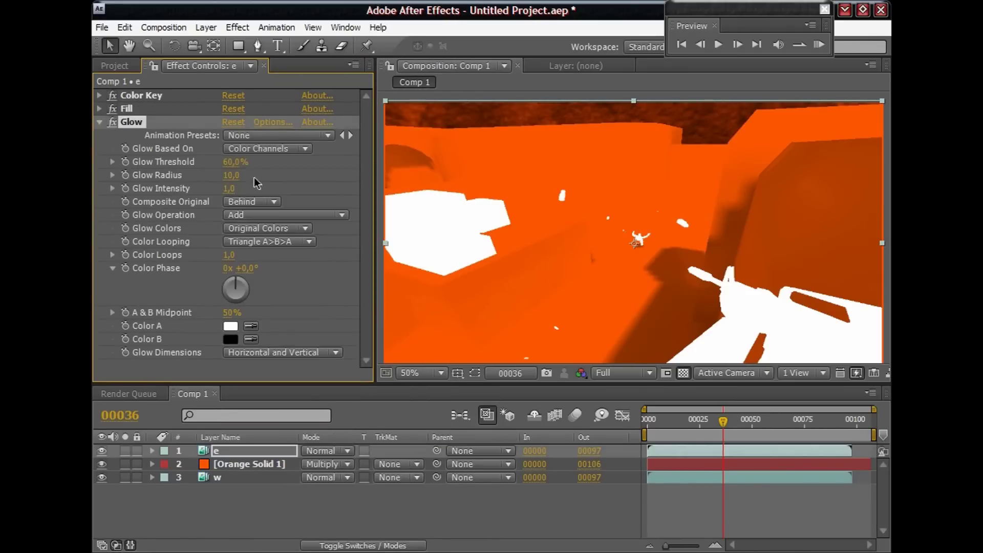
{"action": "left_click", "coordinate": [229, 189]}
{"action": "type", "text": "2"}
{"action": "key", "text": "Return"}
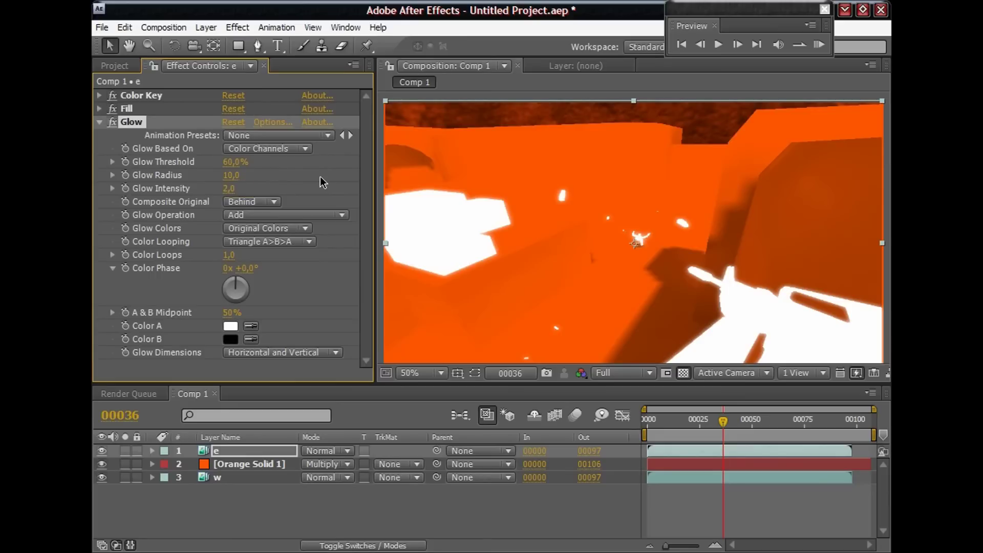
{"action": "left_click", "coordinate": [99, 122]}
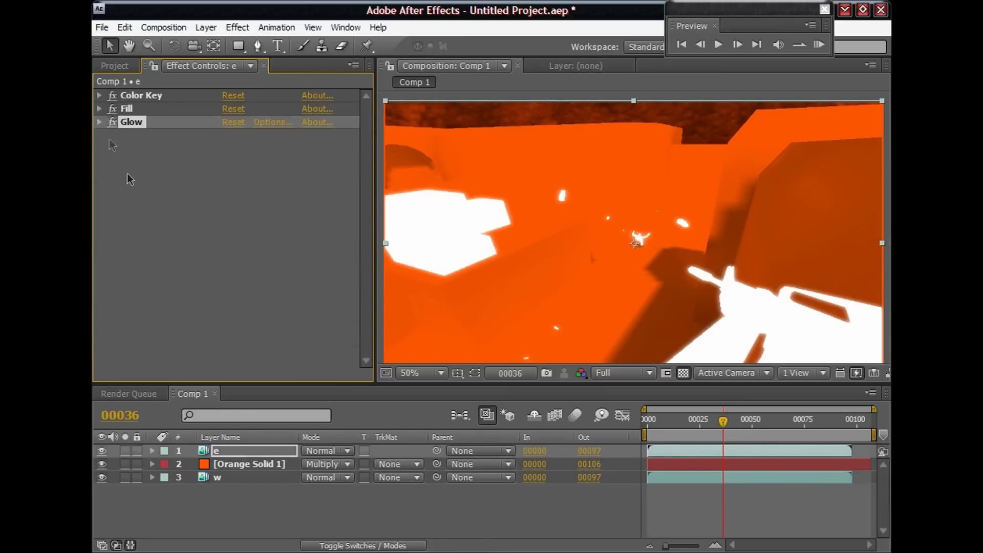
{"action": "left_click", "coordinate": [173, 245]}
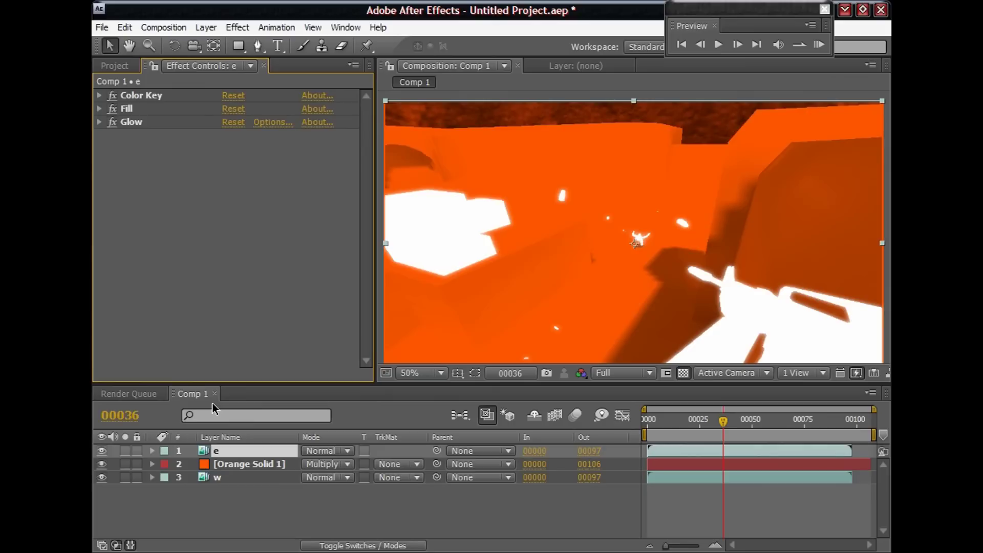
Step: Pre-compose layer e, the orange solid and layer w into a new composition named HUSH
{"action": "left_click", "coordinate": [216, 478], "text": "shift"}
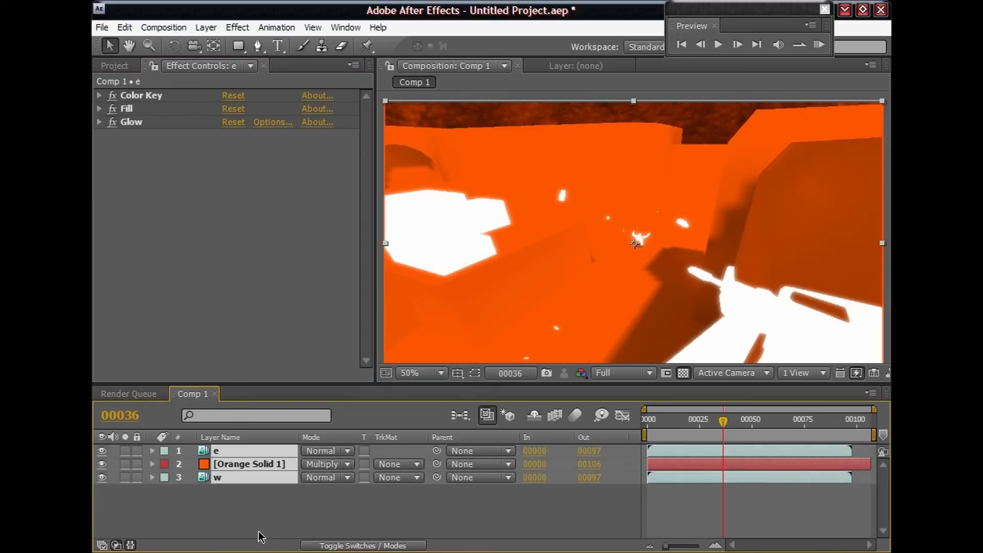
{"action": "key", "text": "ctrl+shift+c"}
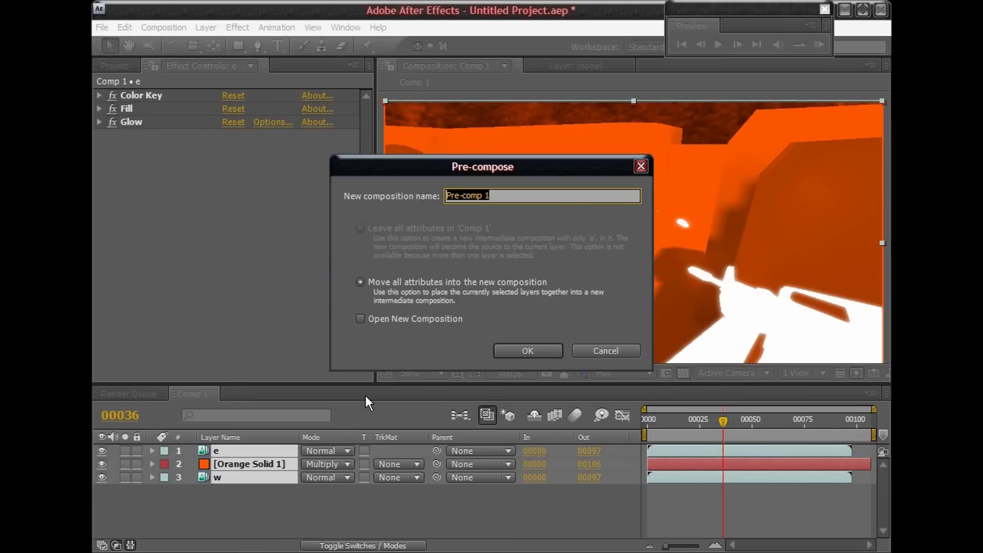
{"action": "type", "text": "HU"}
{"action": "key", "text": "Return"}
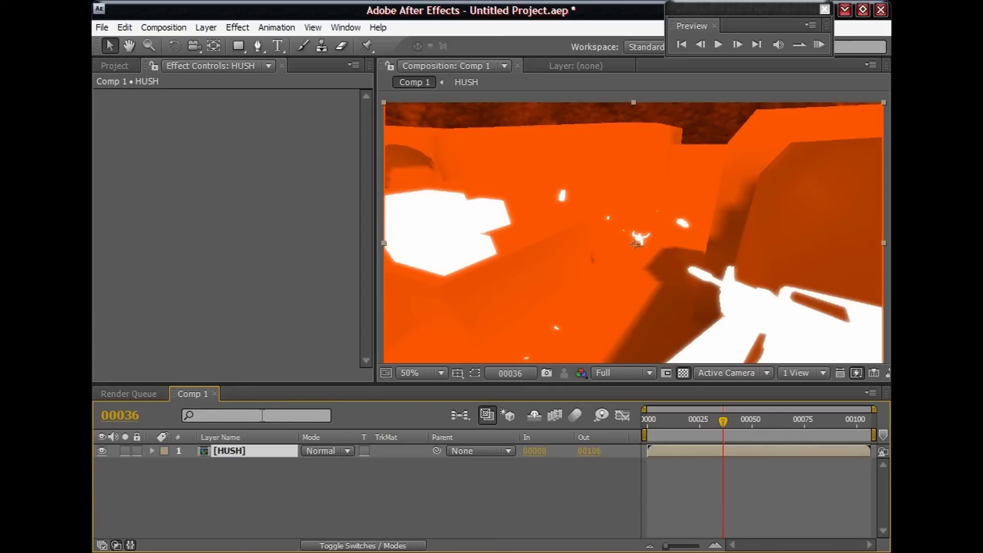
Step: Apply Curves to the HUSH layer and pull the RGB curve's midtones and shadows down to darken the image
{"action": "right_click", "coordinate": [170, 225]}
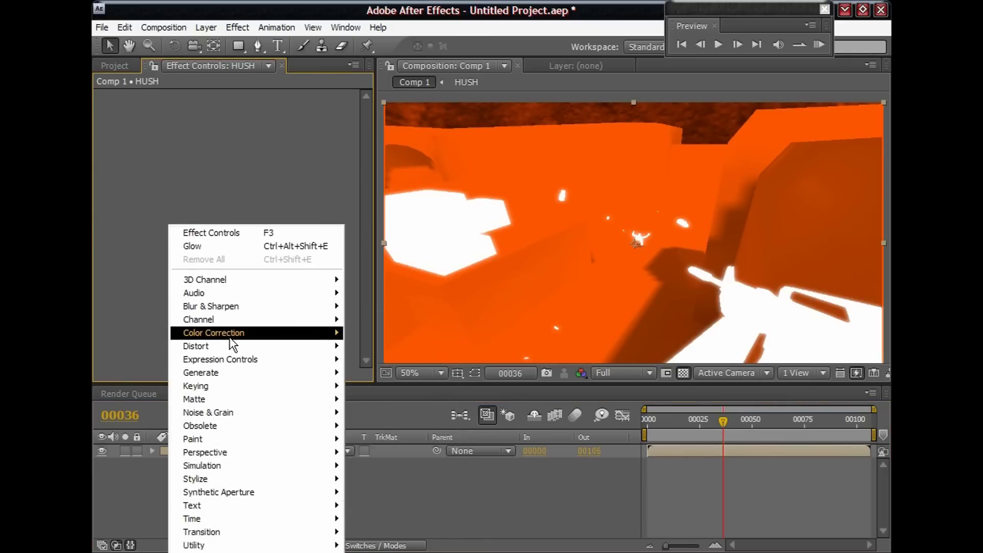
{"action": "mouse_move", "coordinate": [238, 335]}
{"action": "left_click", "coordinate": [370, 431]}
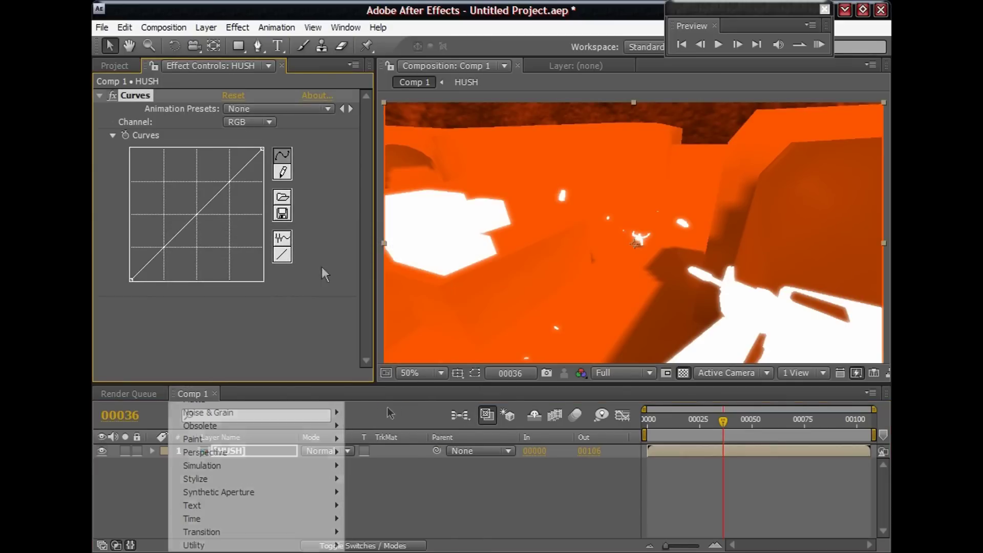
{"action": "left_click_drag", "start_coordinate": [207, 206], "coordinate": [211, 225]}
{"action": "left_click_drag", "start_coordinate": [165, 267], "coordinate": [174, 270]}
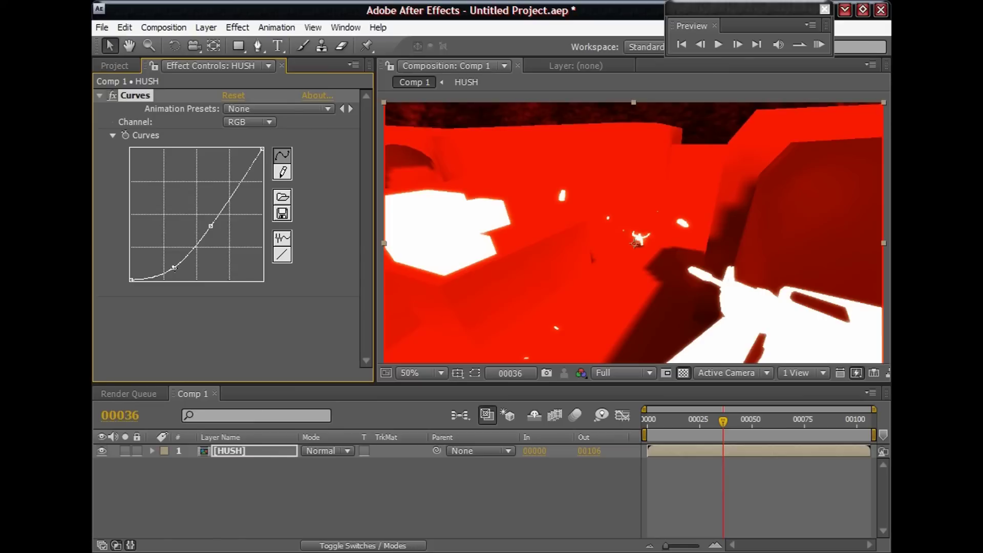
Step: Check the graded HUSH composition at several points in time, including frames 26 and 72
{"action": "left_click", "coordinate": [701, 425]}
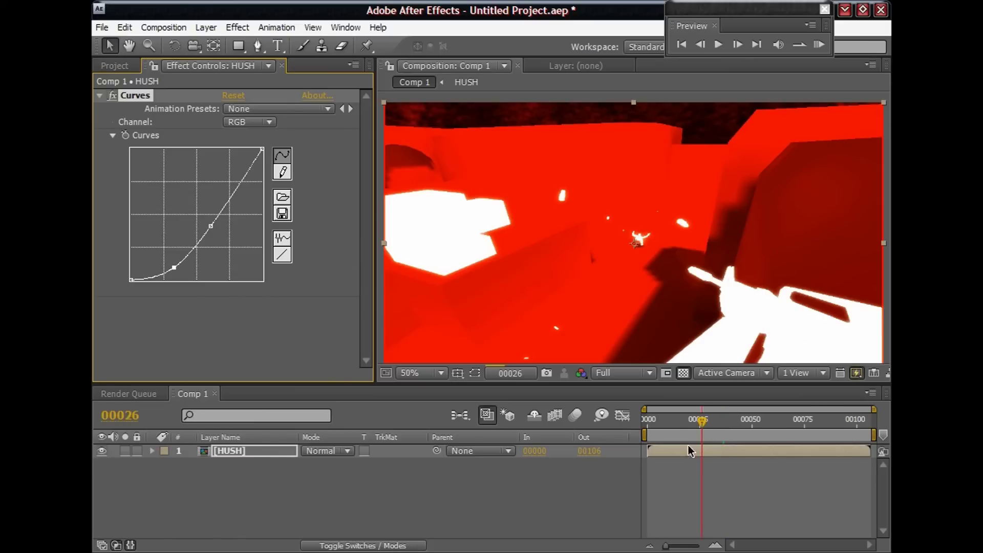
{"action": "left_click_drag", "start_coordinate": [691, 419], "coordinate": [673, 422]}
{"action": "left_click", "coordinate": [797, 420]}
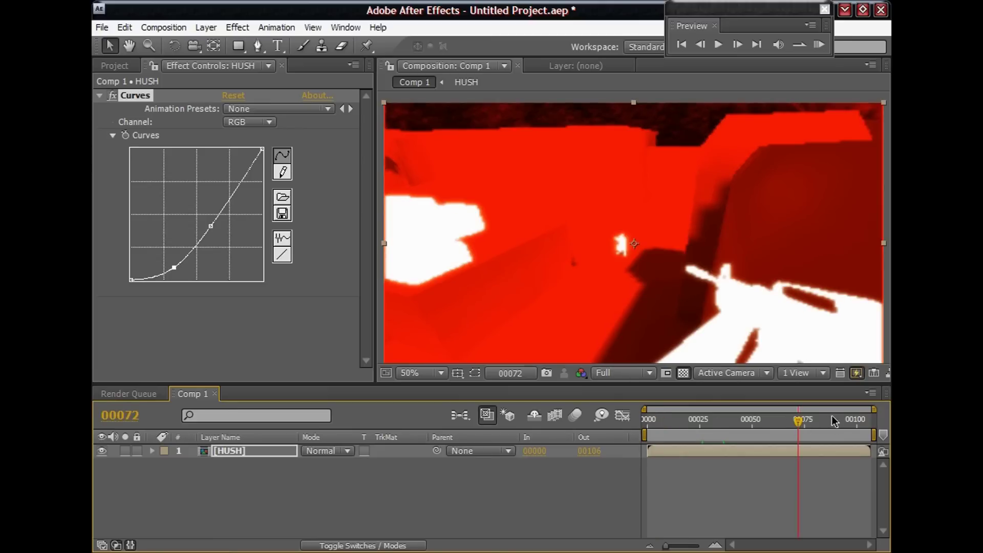
{"action": "scroll", "coordinate": [717, 293], "scroll_direction": "down", "scroll_amount": 2}
{"action": "scroll", "coordinate": [717, 292], "scroll_direction": "up", "scroll_amount": 2}
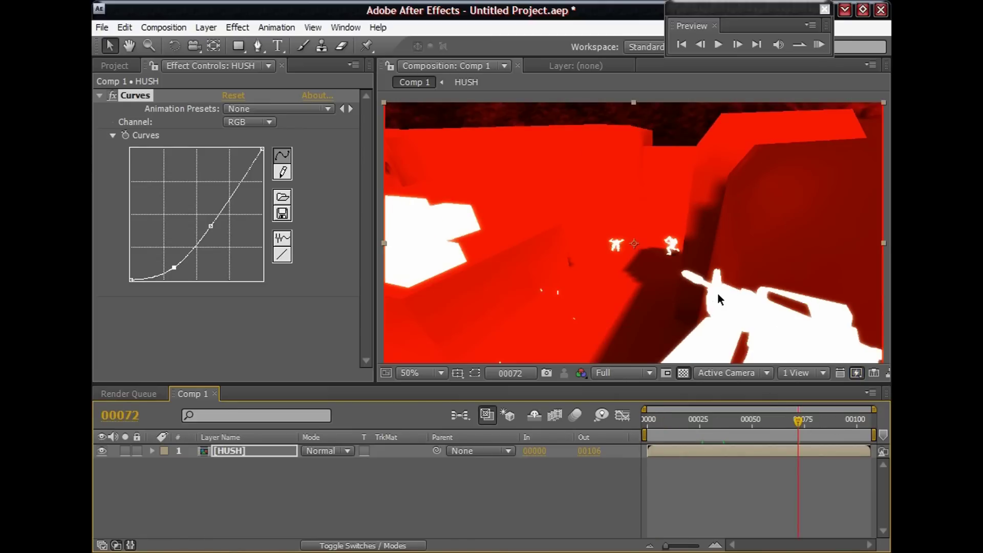